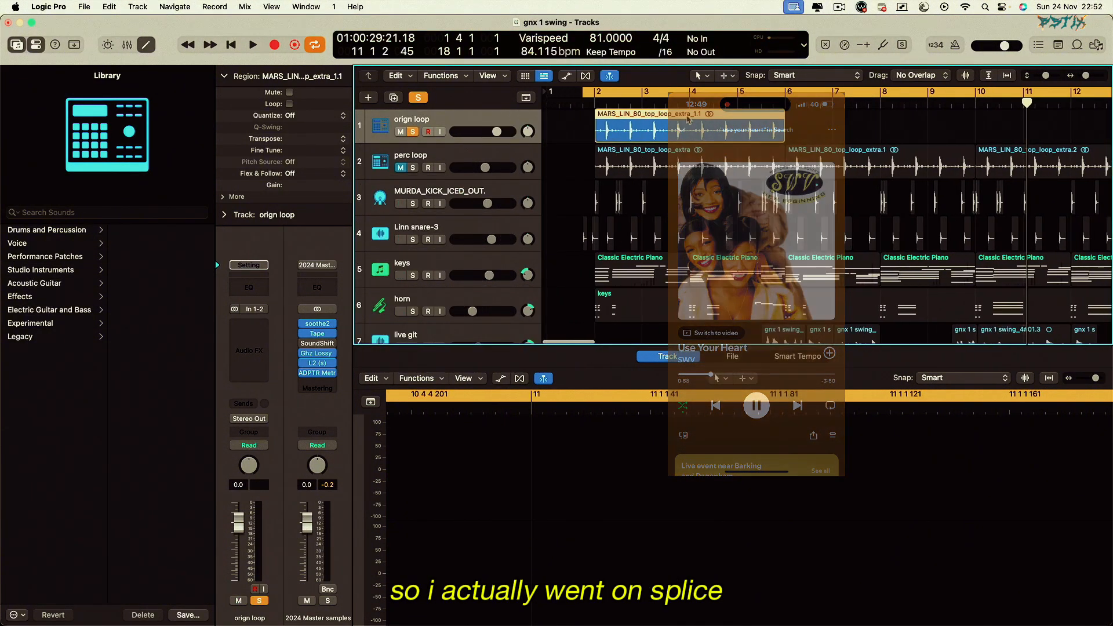
Step: Set the cycle range from bar 2 to bar 6 and play the soloed orign loop
left_click_drag(602, 96, 786, 94)
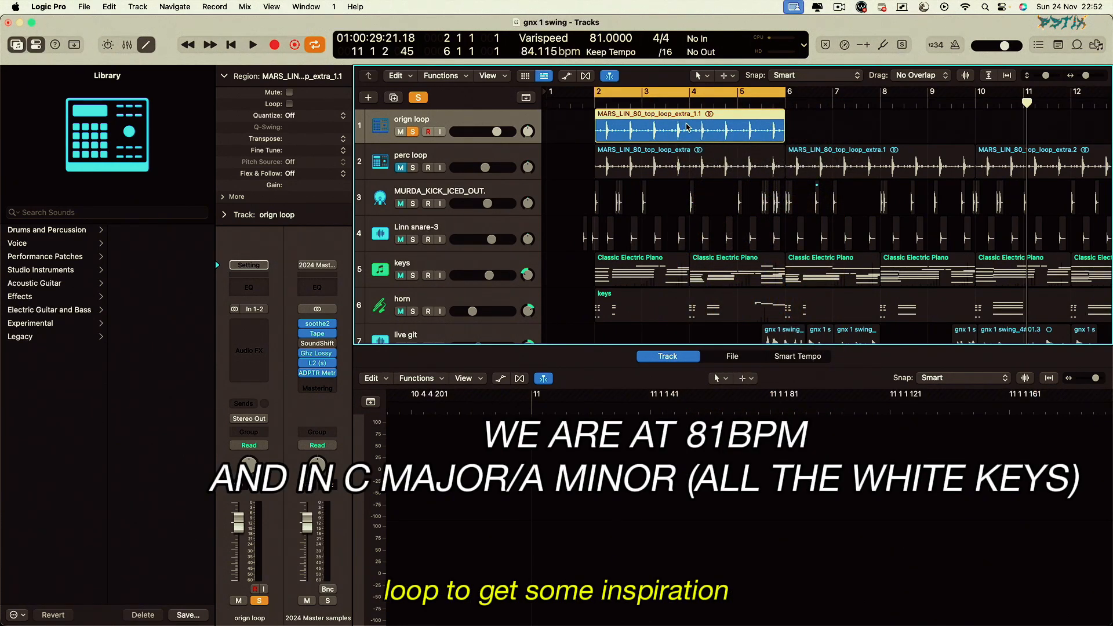
key("space")
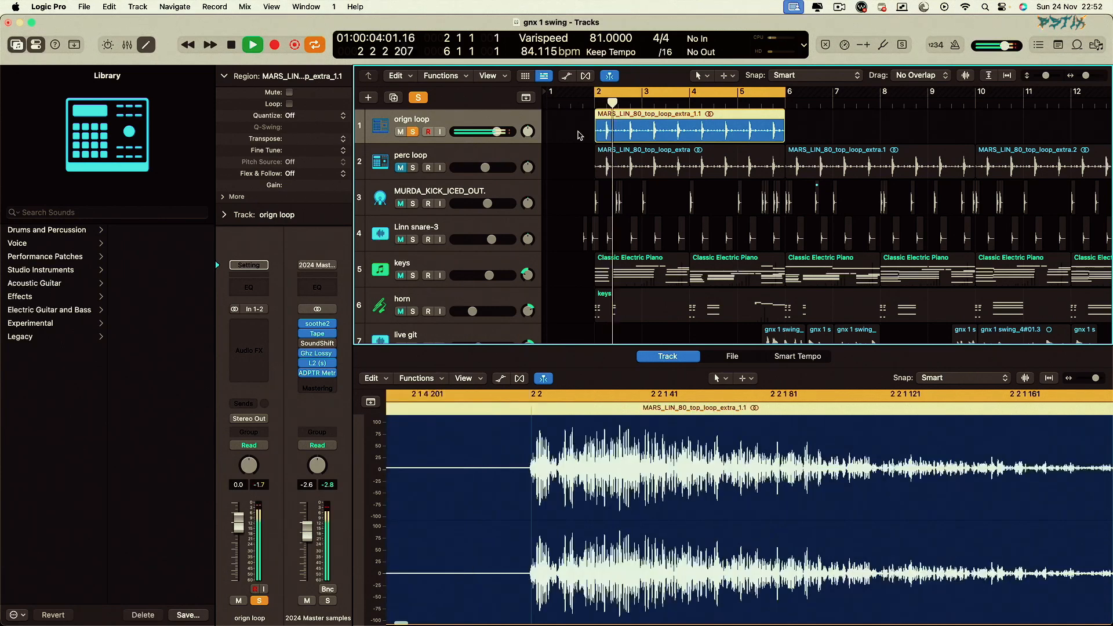
key("space")
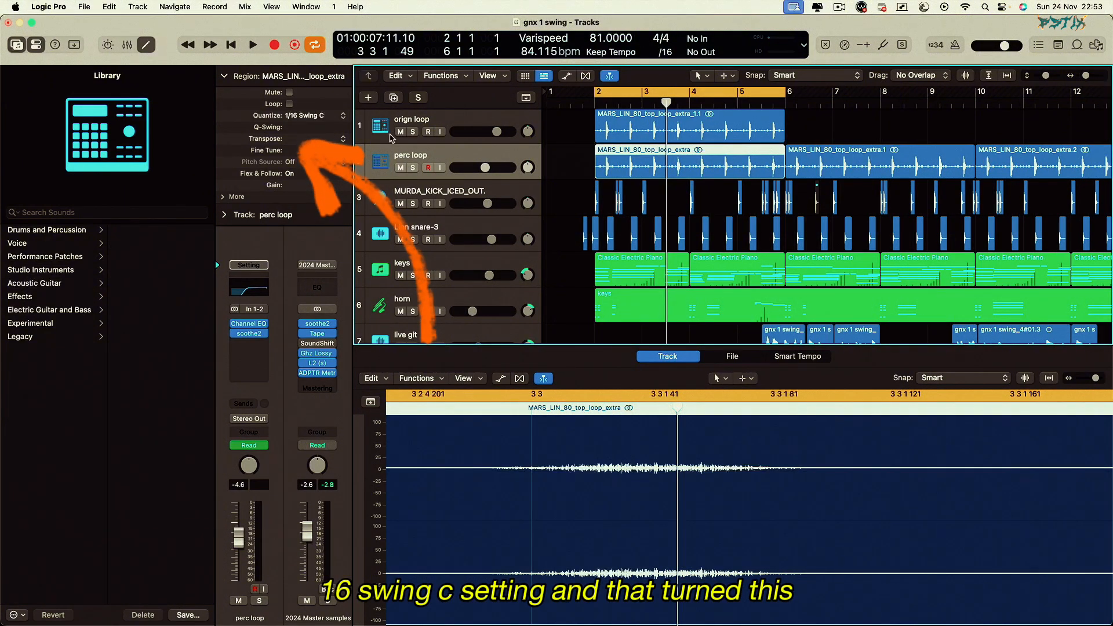
Step: Audition the orign loop against the 1/16 Swing C perc loop, leaving the perc loop soloed
left_click(412, 133)
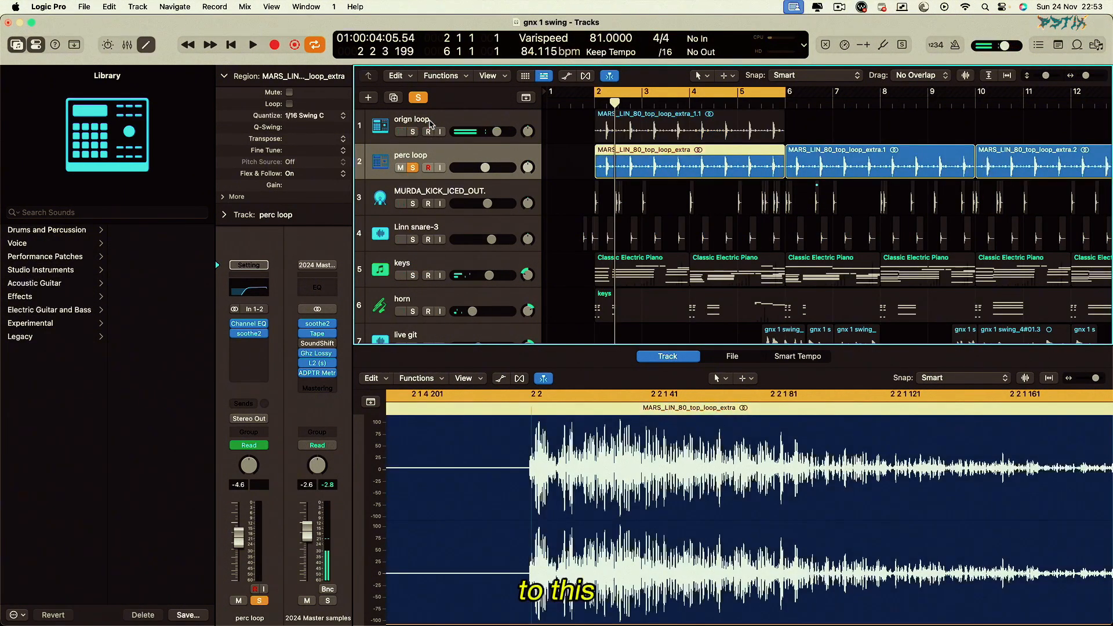
key("space")
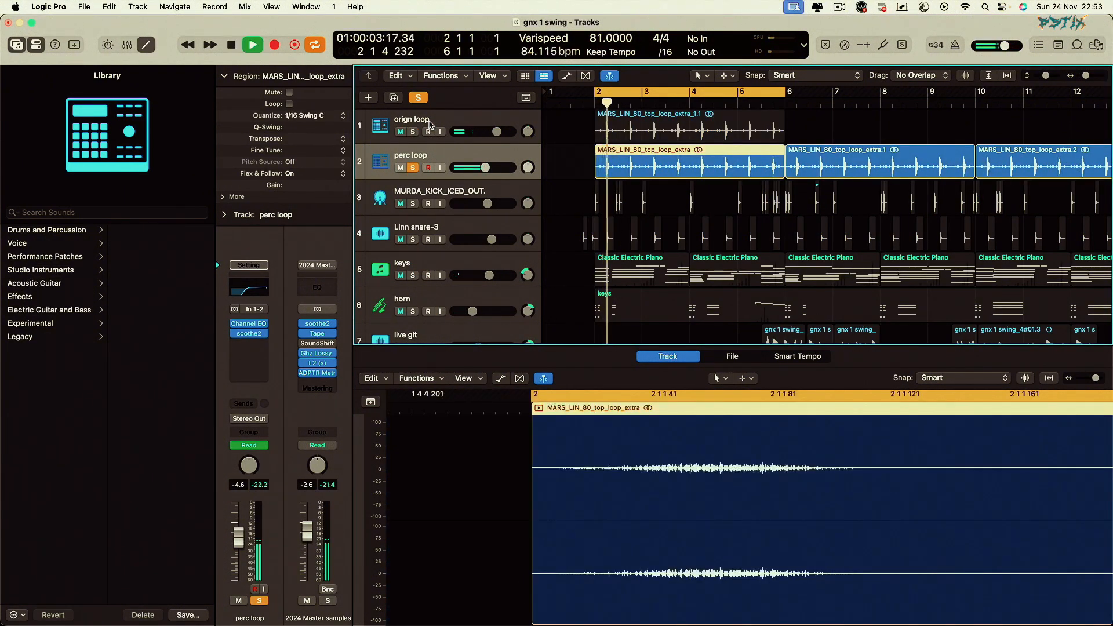
key("space")
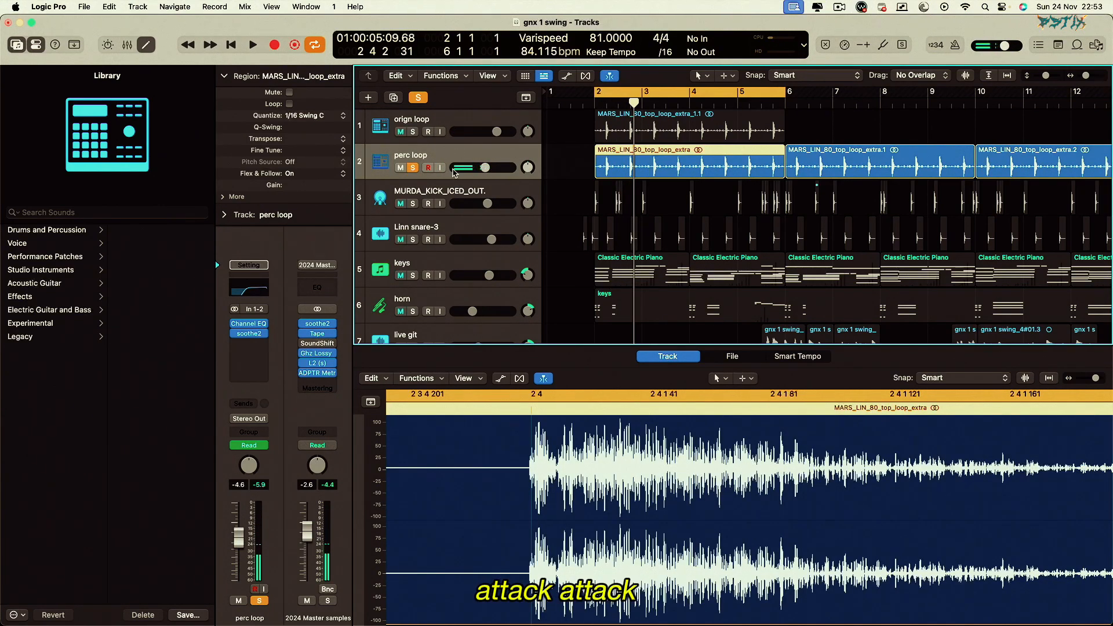
key("space")
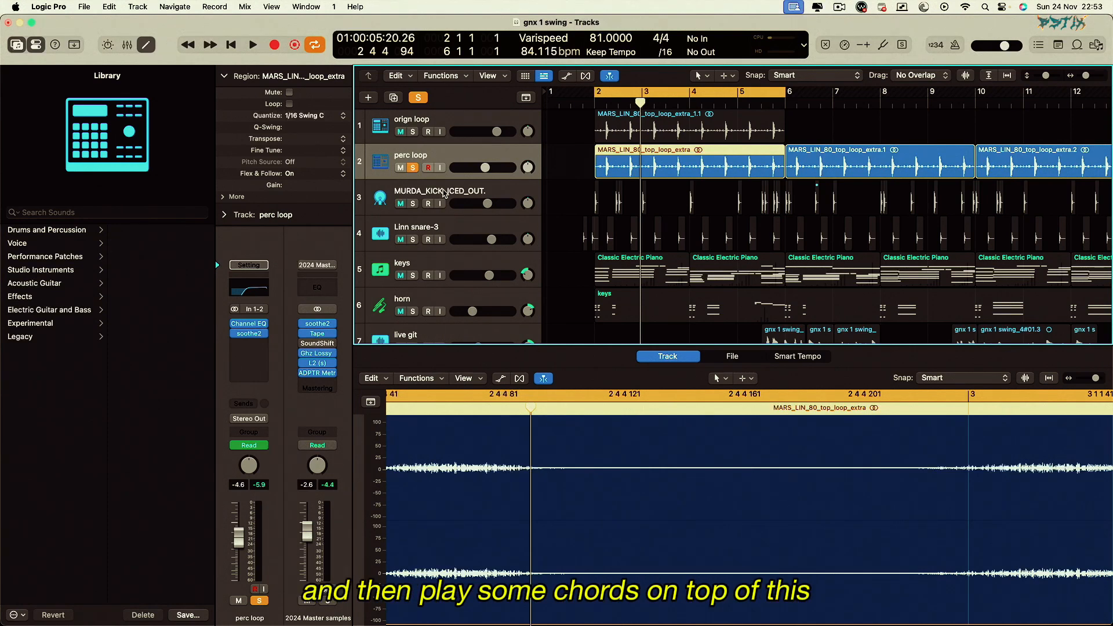
Step: Solo the MURDA_KICK_ICED_OUT. track and select its kick regions at bar 2 and bar 4 in turn
left_click(413, 203)
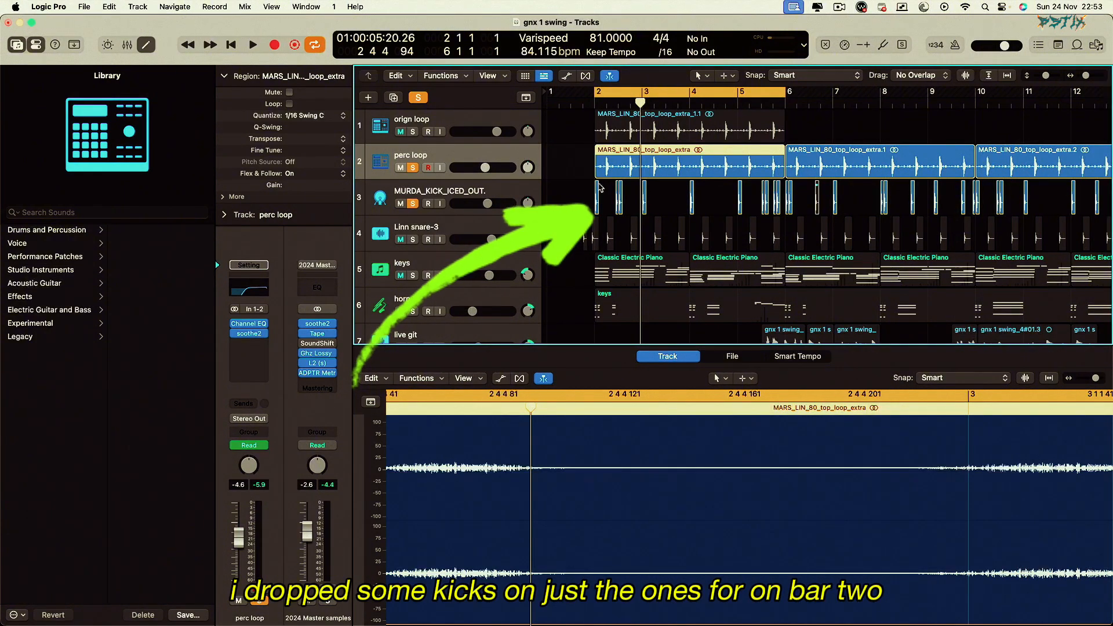
left_click(596, 194)
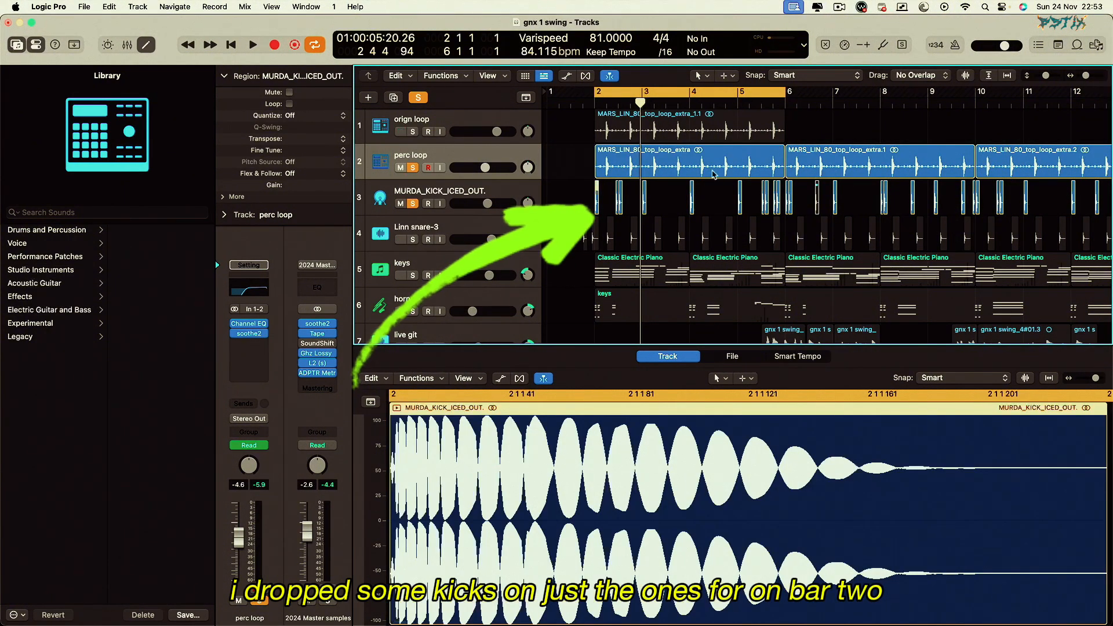
left_click(691, 197)
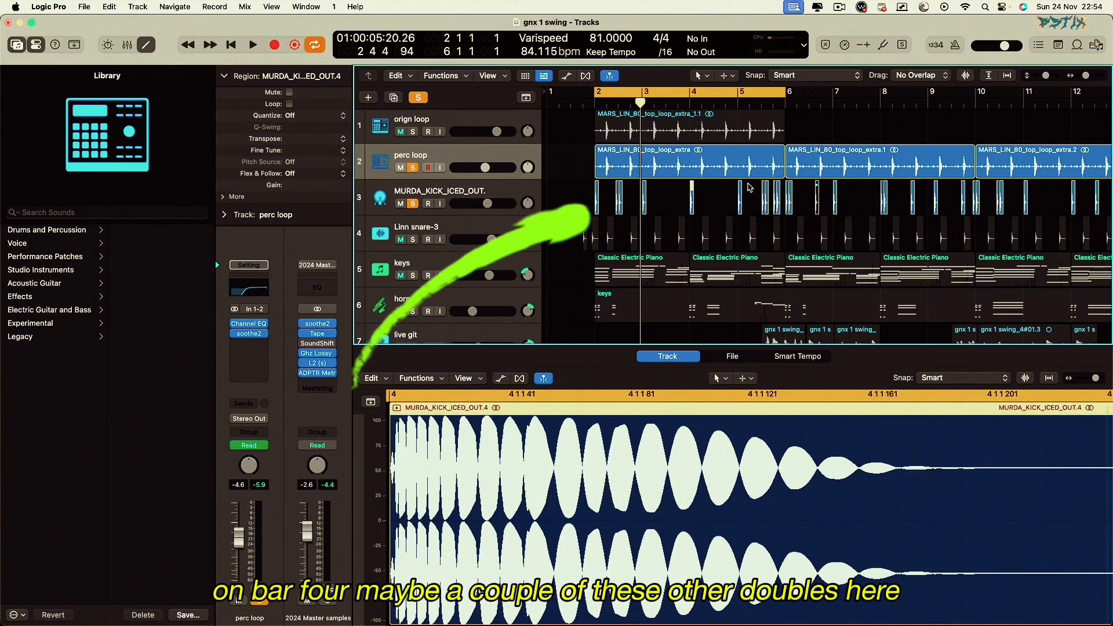
Step: Solo the Linn snare-3 track and audition it alone, as well as together with the perc loop and kick
left_click(415, 239)
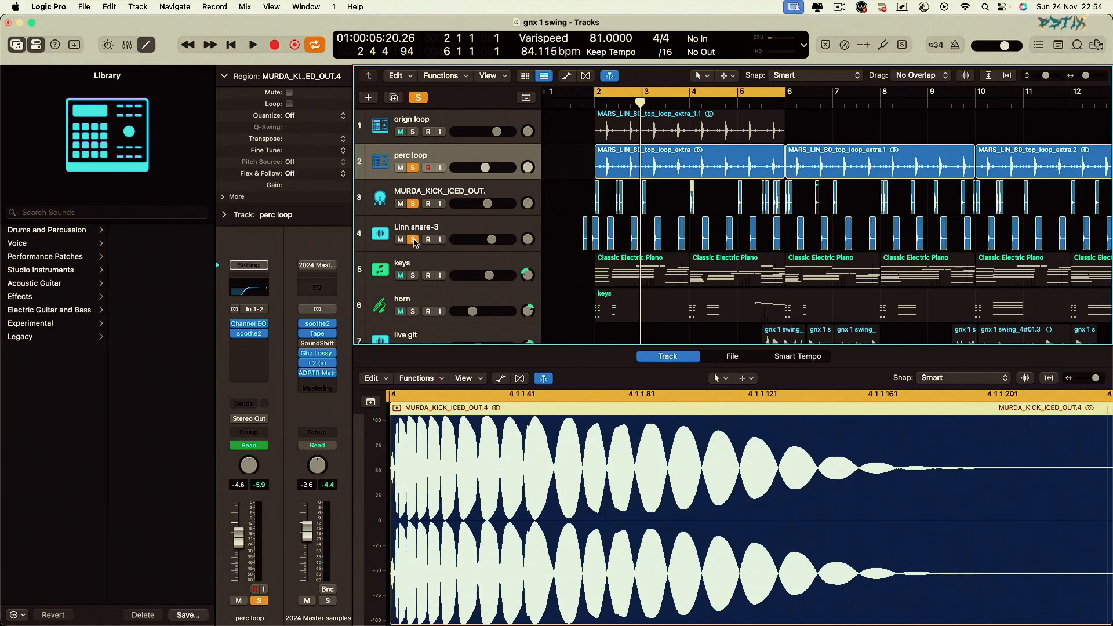
left_click(470, 224)
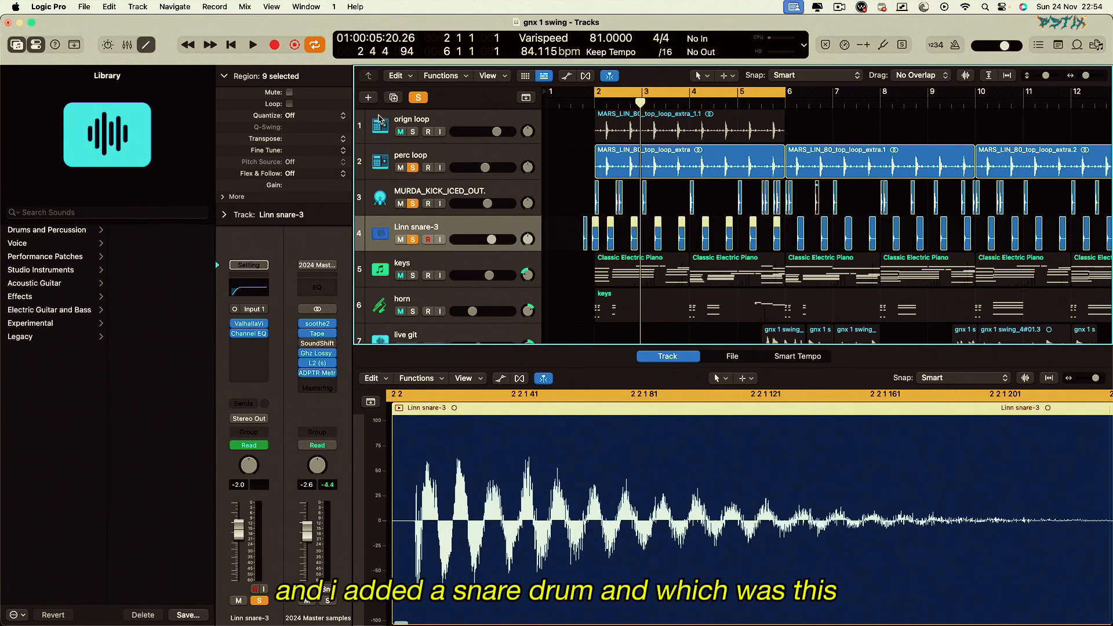
left_click(413, 203)
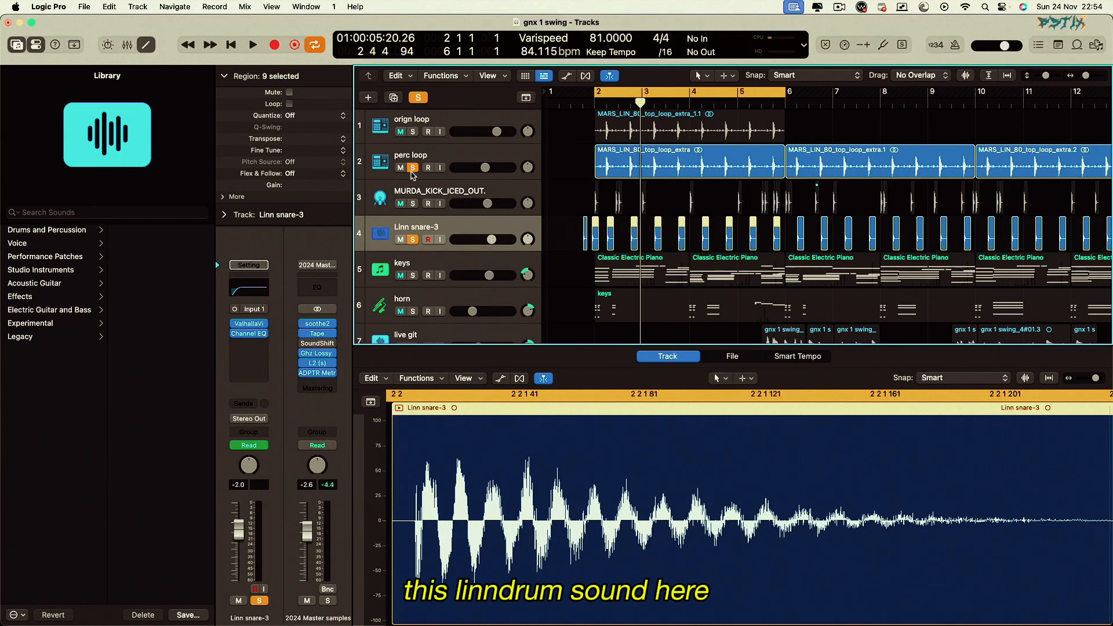
left_click(413, 168)
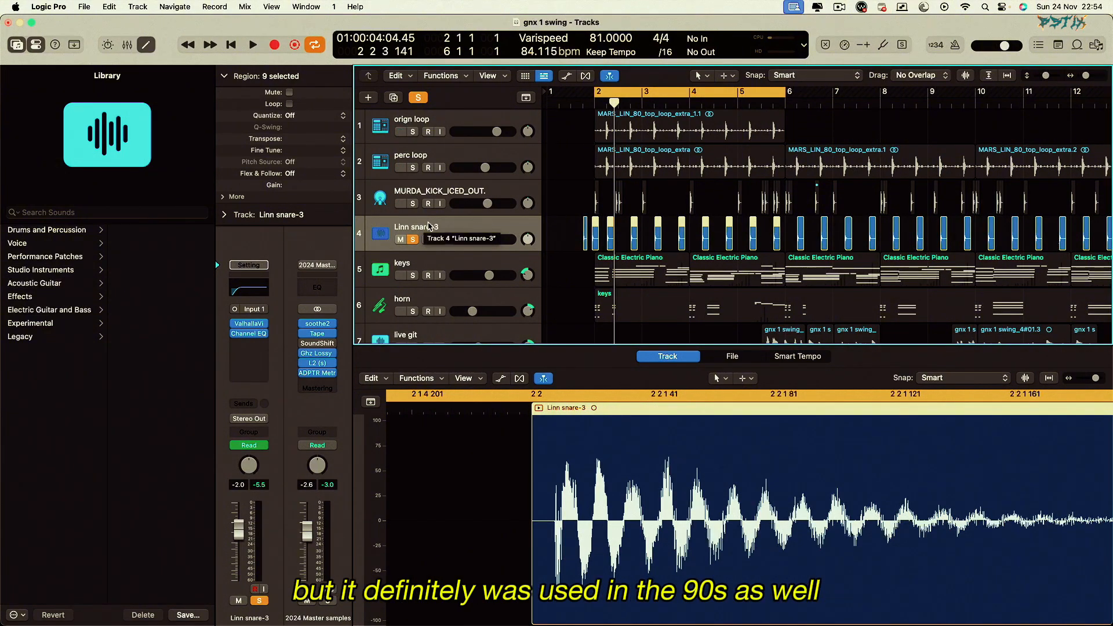
key("space")
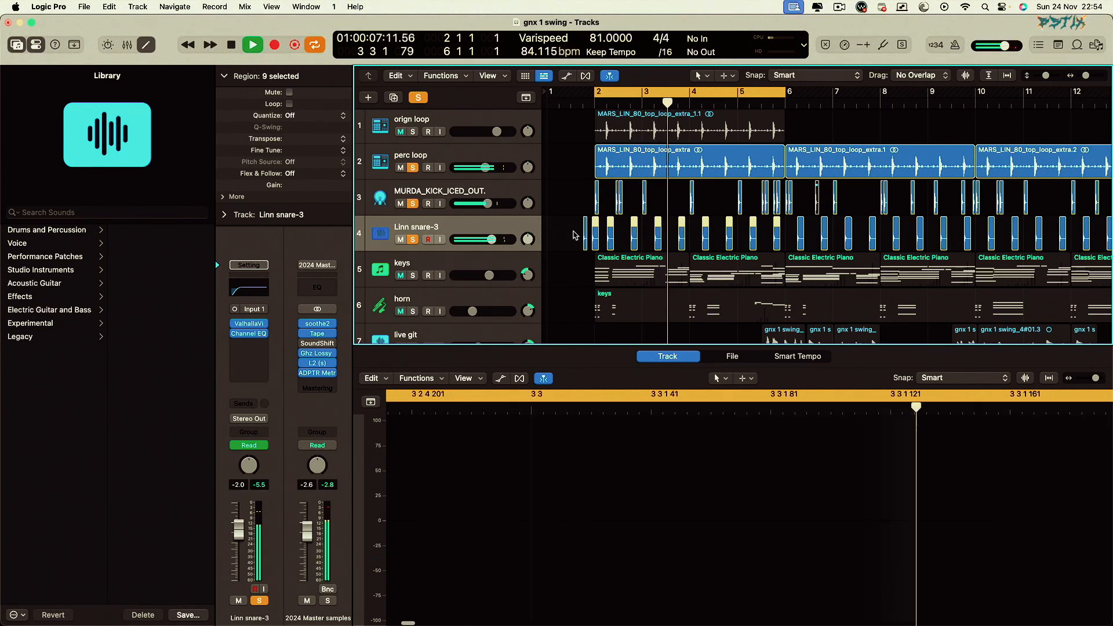
key("space")
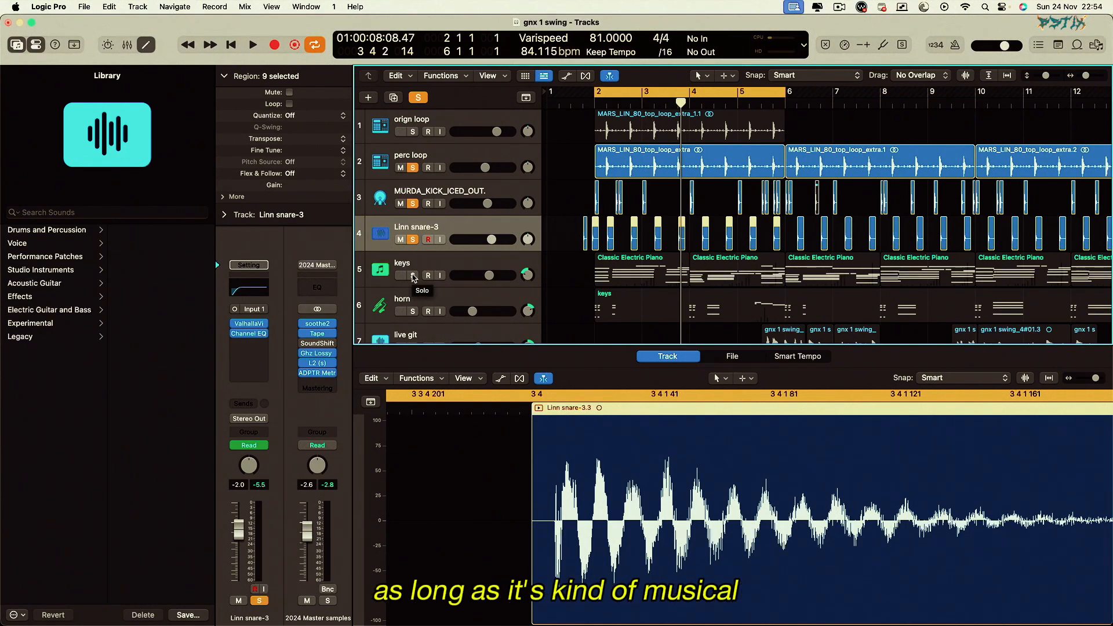
Step: Solo the keys track and look at the SoundShifter plug-in on the master channel
left_click(413, 276)
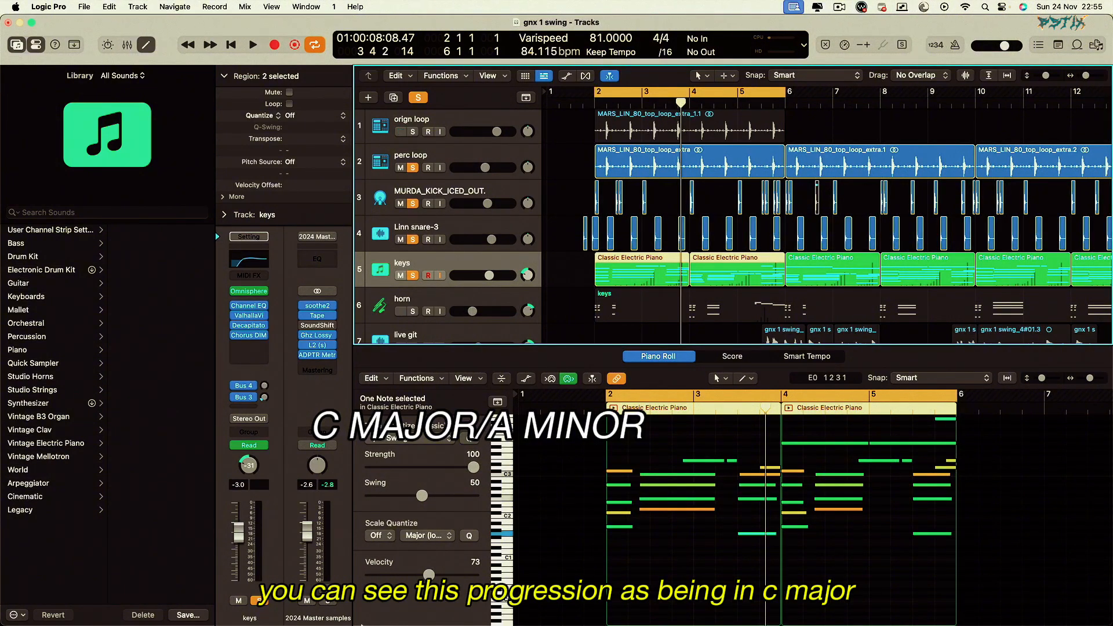
mouse_move(301, 328)
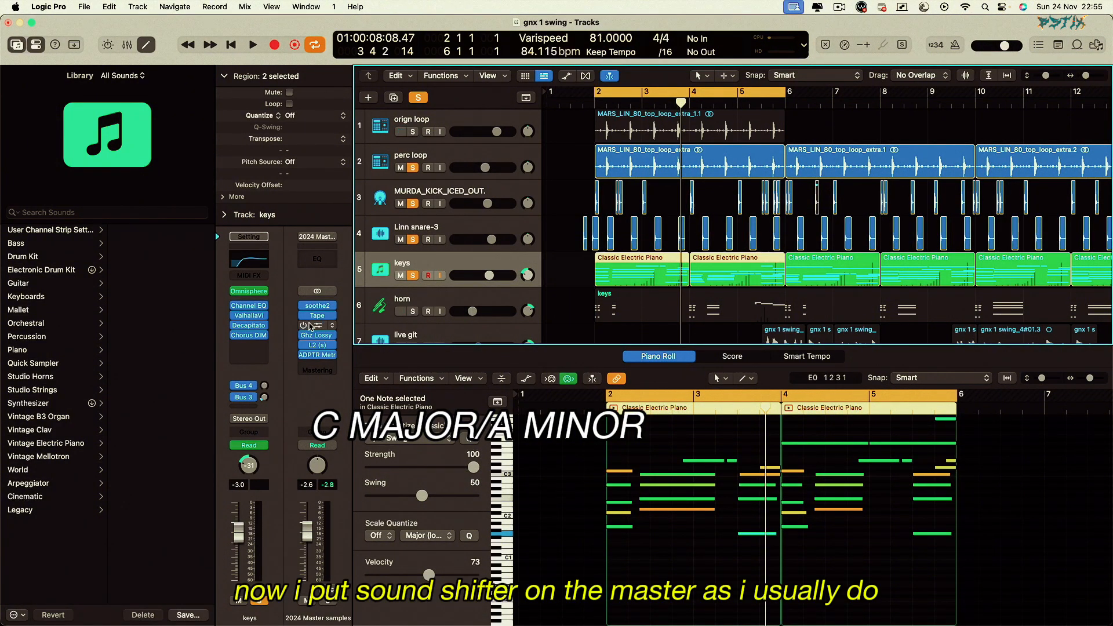
left_click(322, 327)
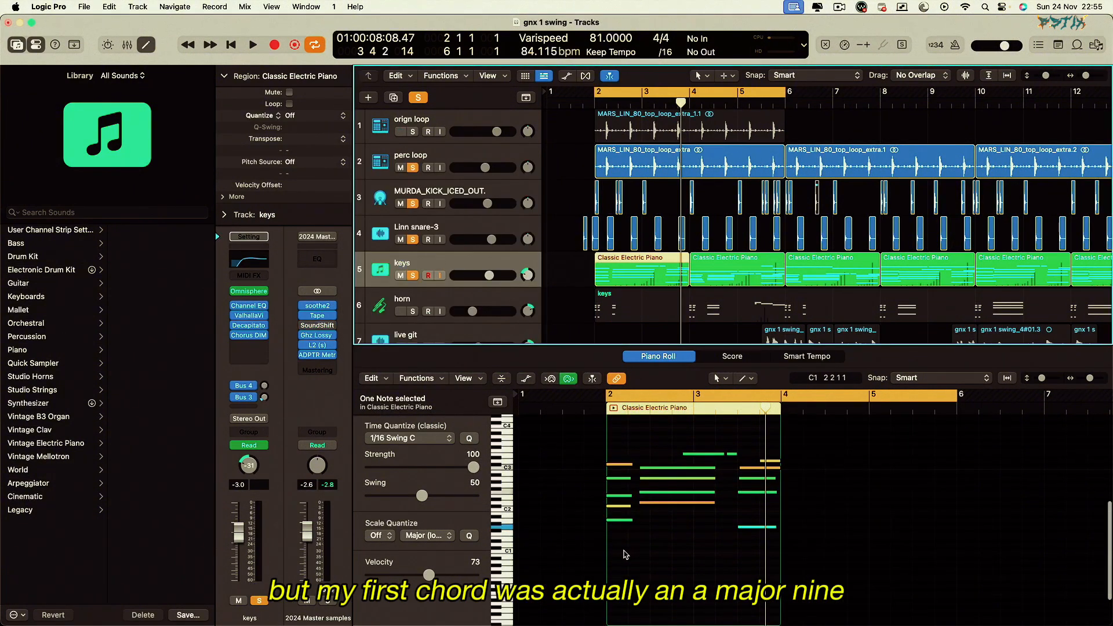
Step: Select the five notes of the first keys chord at bar 2 in the piano roll to hear them, and deselect them
left_click_drag(621, 549, 608, 444)
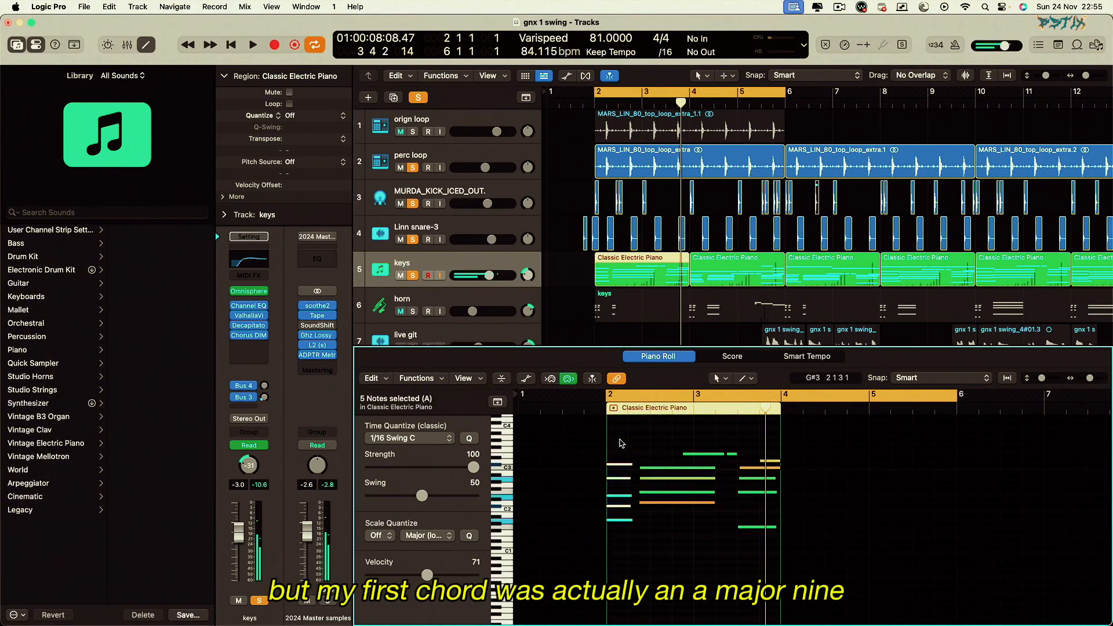
left_click(620, 443)
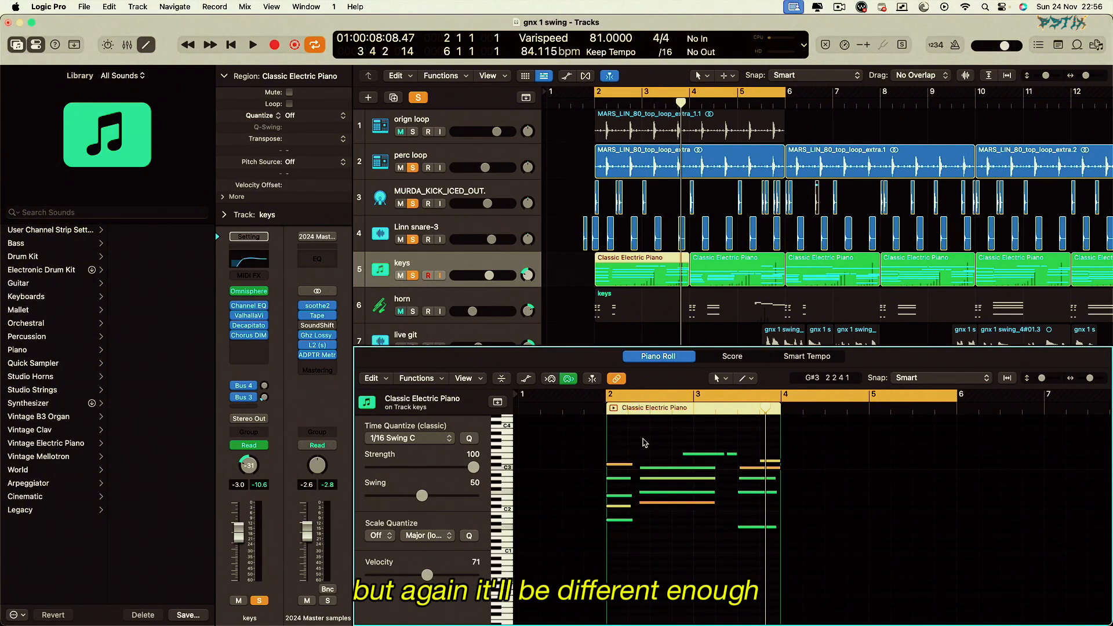
Step: Join the keys track's first two Classic Electric Piano regions into one and play them with the soloed drums
scroll(599, 248, "down", 1)
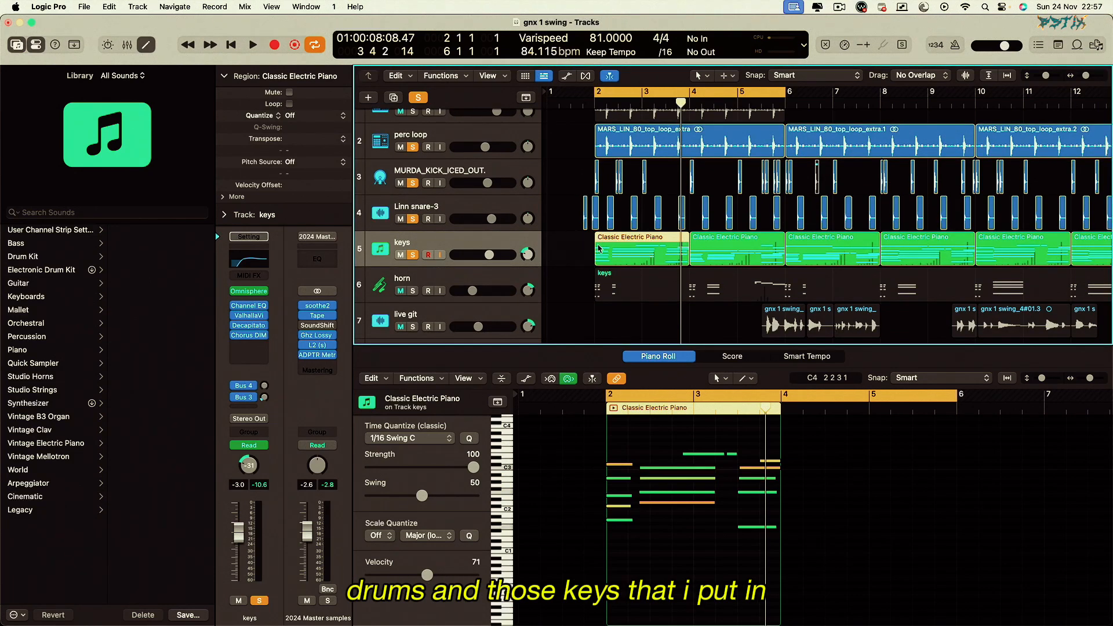
key("super+j")
key("space")
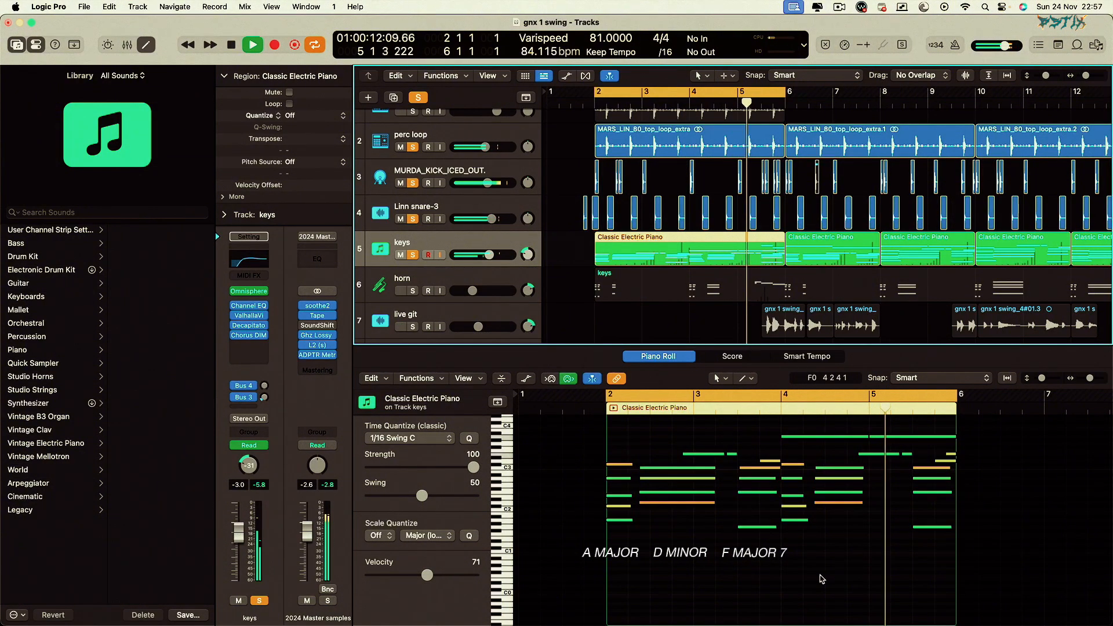
key("space")
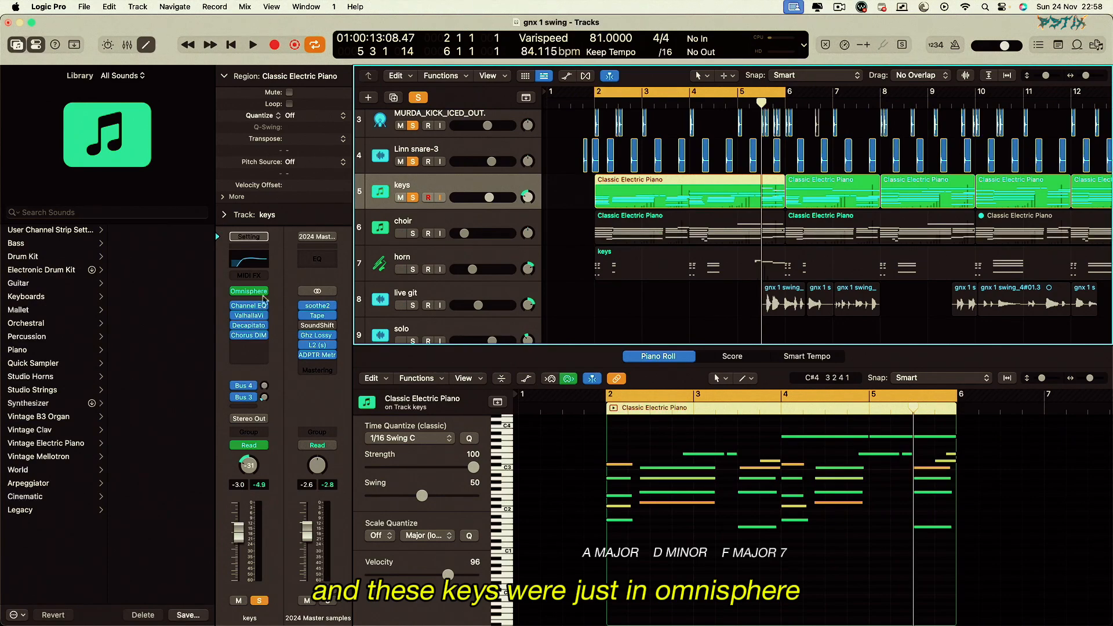
Step: Inspect the MKS-20 - E.Piano 1 Gospel patch in the keys track's Omnisphere instrument and close its window
left_click(249, 291)
left_click_drag(614, 162, 452, 39)
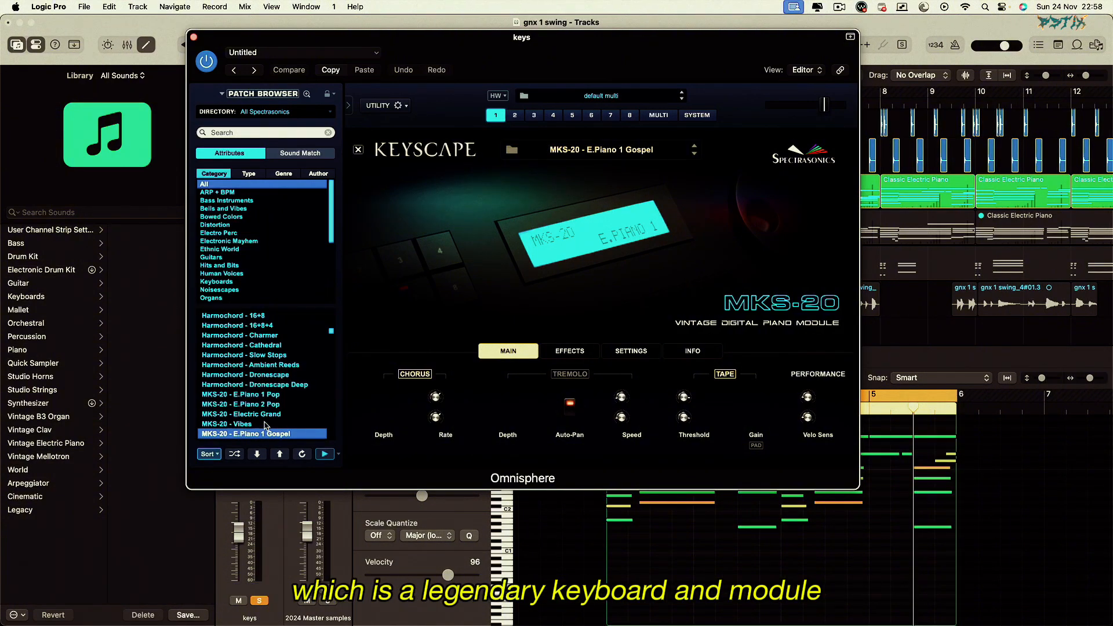
key("super+w")
Step: Review the Channel EQ and Valhalla reverb settings on the keys track, closing each plug-in window
mouse_move(249, 306)
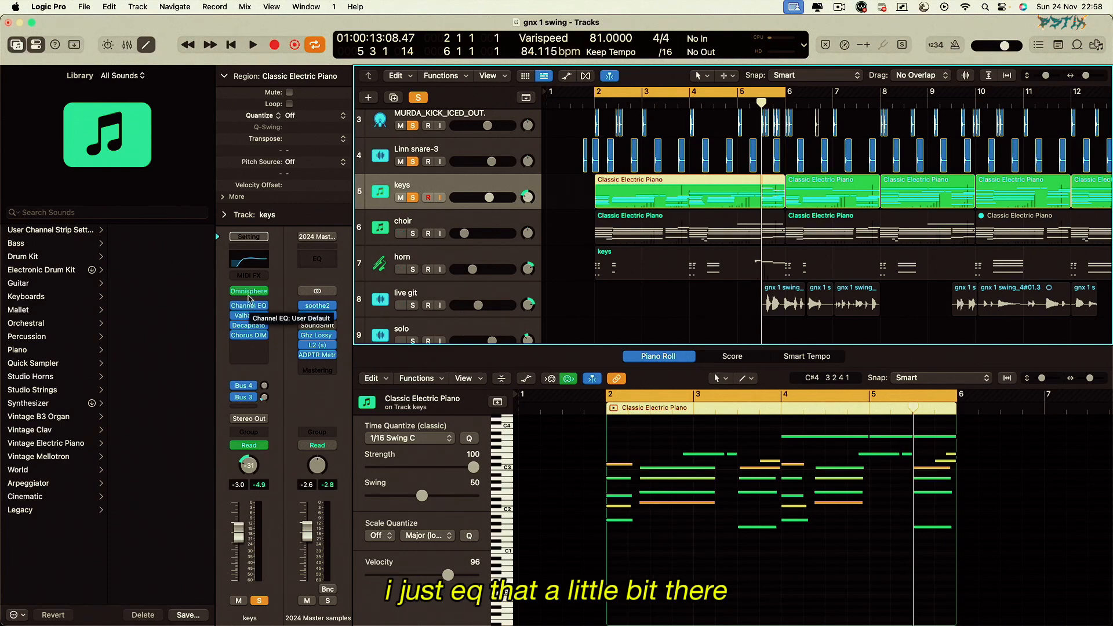
left_click(249, 305)
key("super+w")
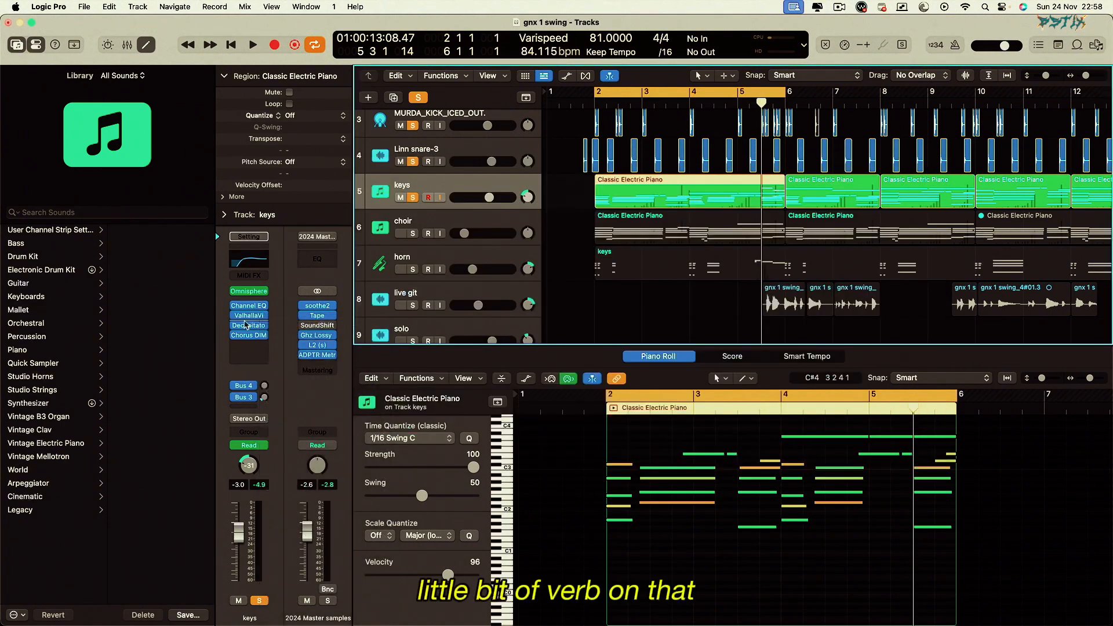
left_click(249, 315)
left_click(353, 165)
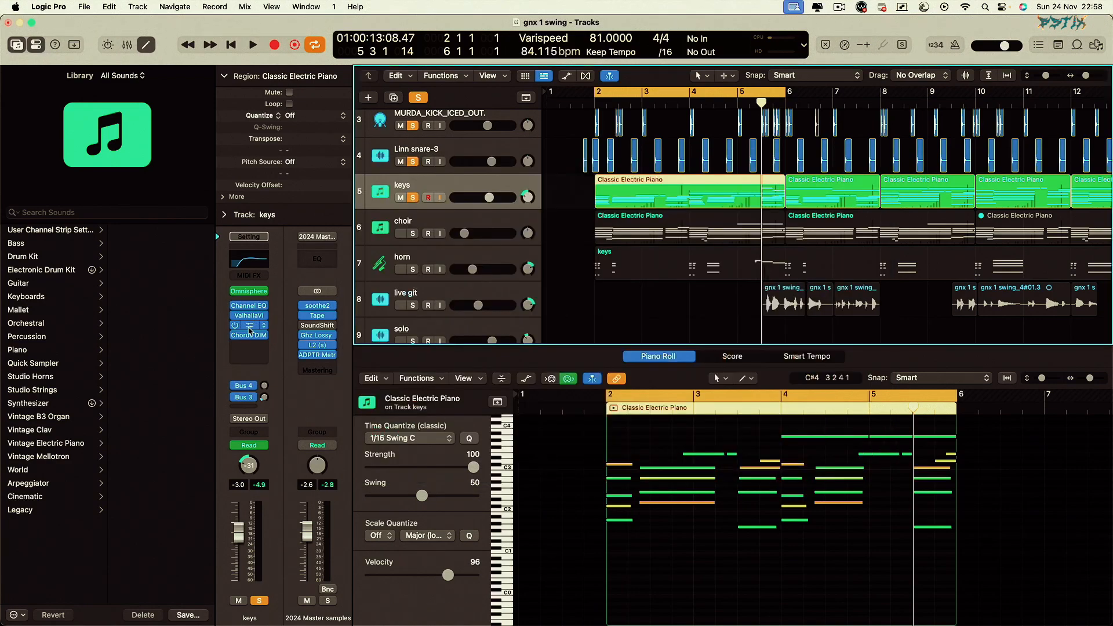
Step: Review the Decapitator and Chorus DIMENSION-D settings on the keys track, closing each plug-in window
left_click(250, 325)
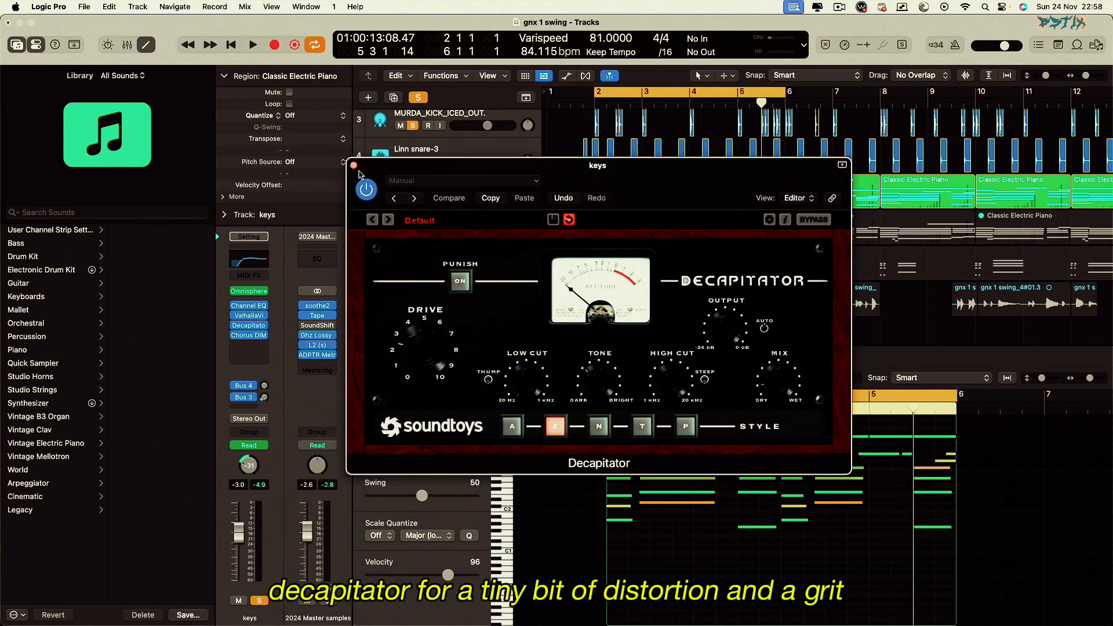
left_click(354, 166)
left_click(249, 335)
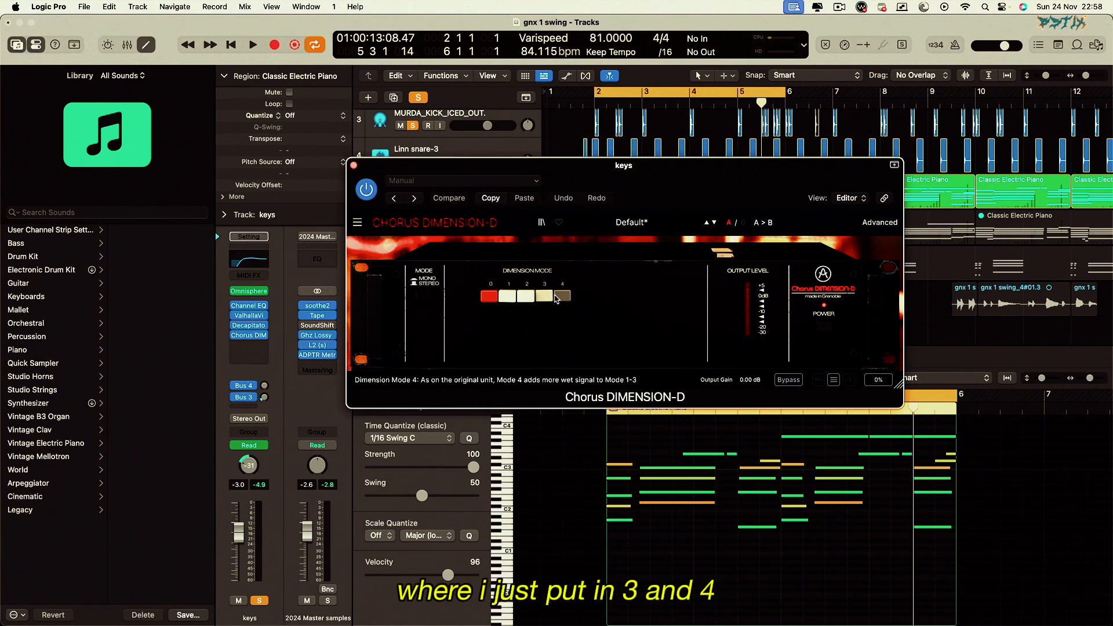
left_click(353, 166)
Step: Solo the choir track and examine the chord voicings of its first region in the piano roll
left_click(416, 239)
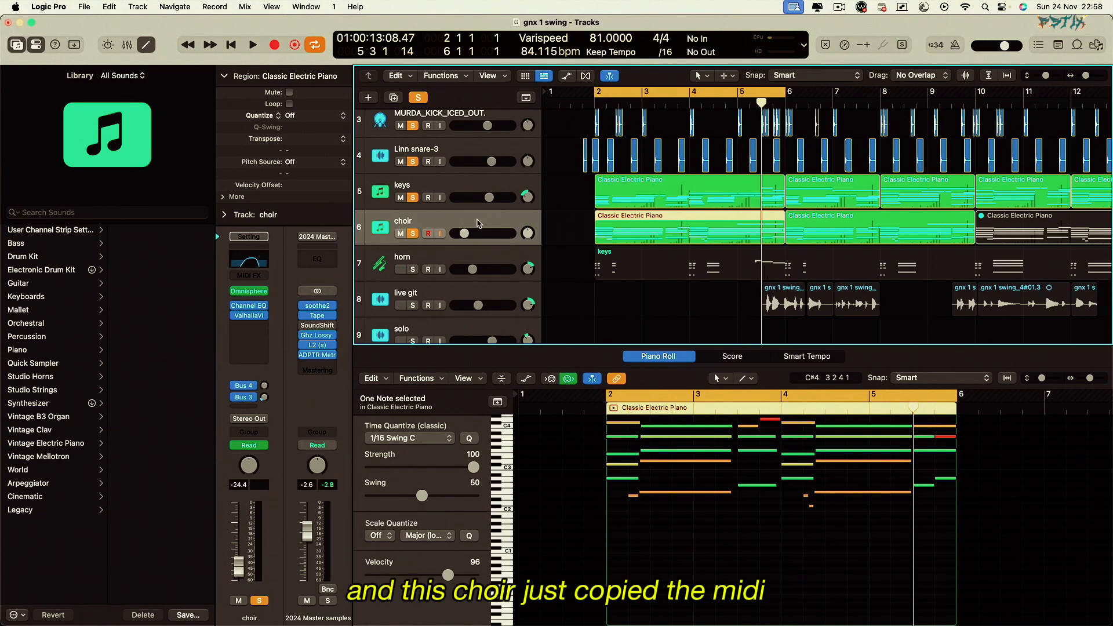
scroll(746, 536, "up", 3)
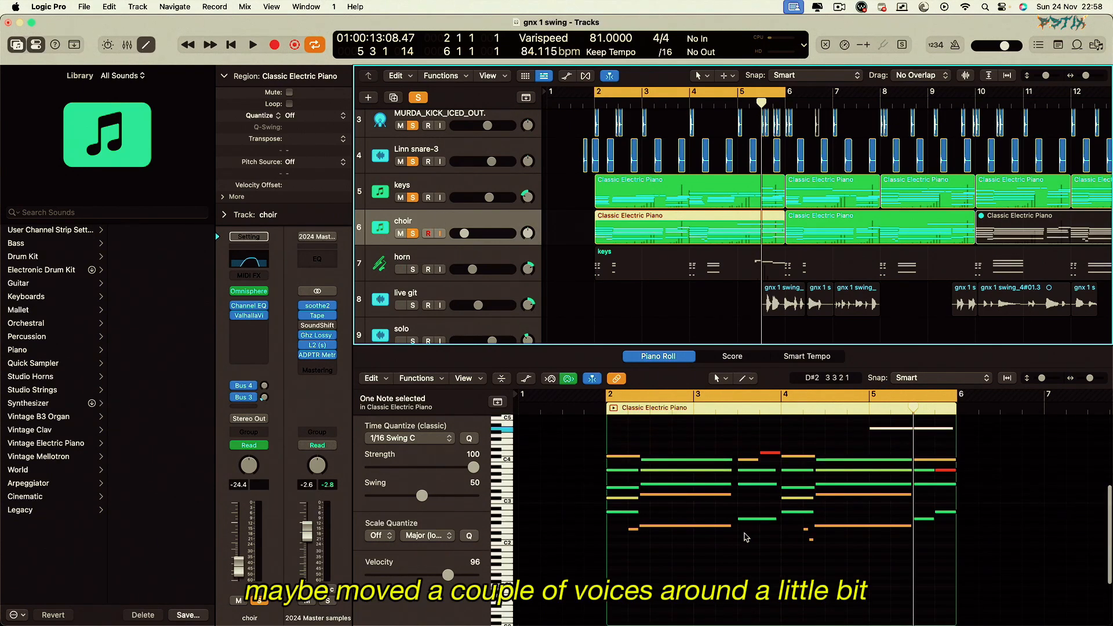
scroll(746, 537, "down", 3)
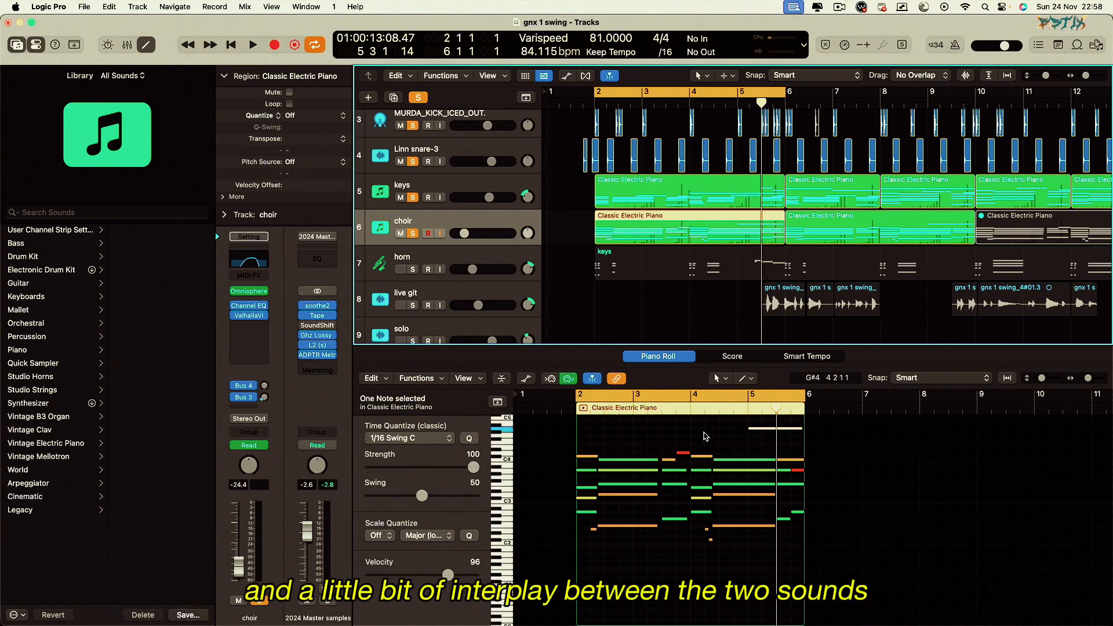
Step: Play the choir with the drums while the keys are unsoloed, stop playback and solo the keys again
key("space")
left_click(412, 197)
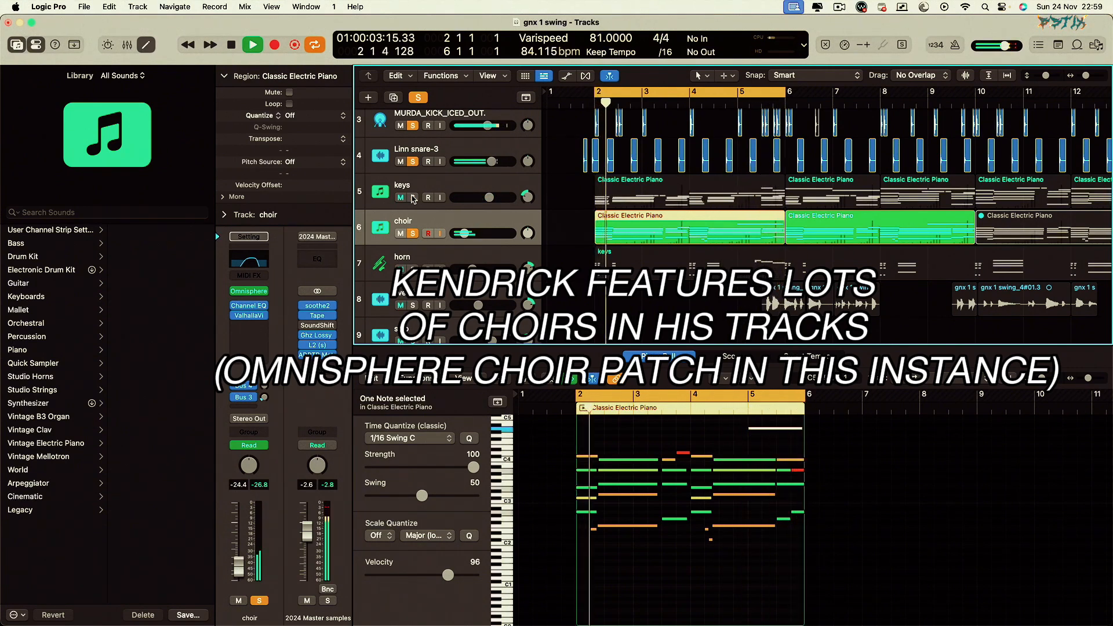
key("space")
left_click(413, 197)
Step: Solo the horn track and examine the short stabs, longer notes and descending lines of its region in the piano roll
left_click(439, 259)
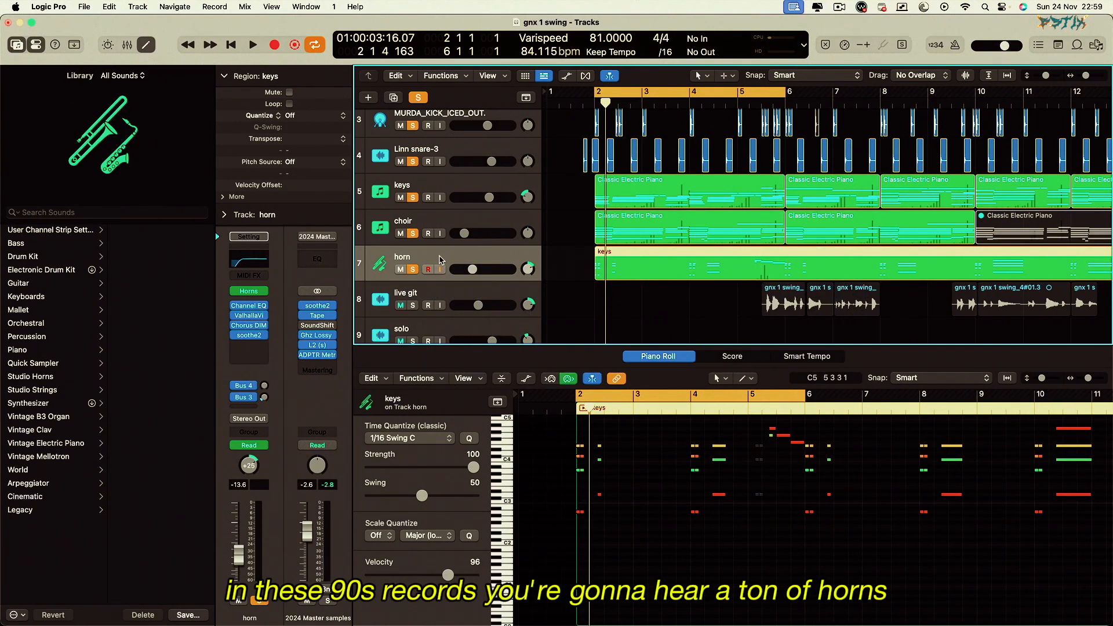
left_click_drag(1085, 76, 1044, 75)
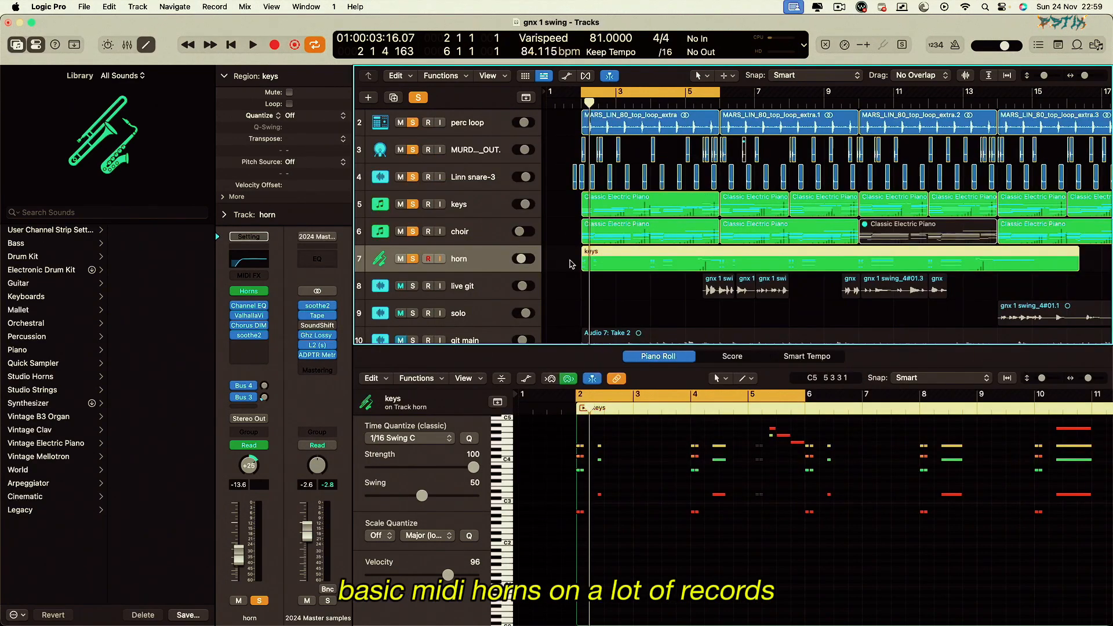
scroll(597, 255, "down", 2)
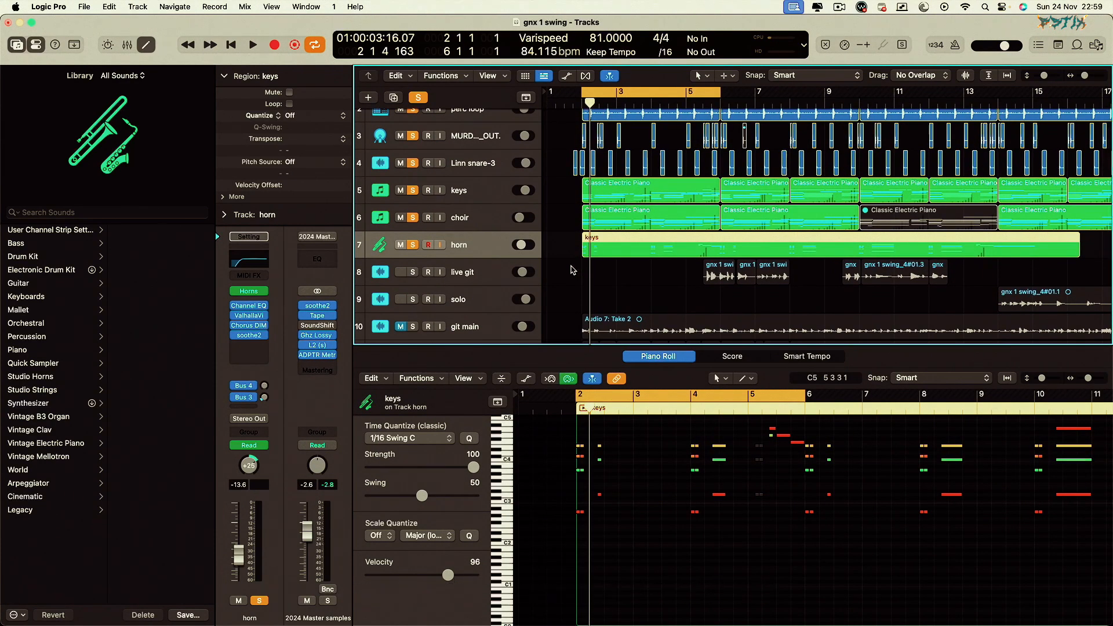
left_click(597, 269)
left_click(609, 240)
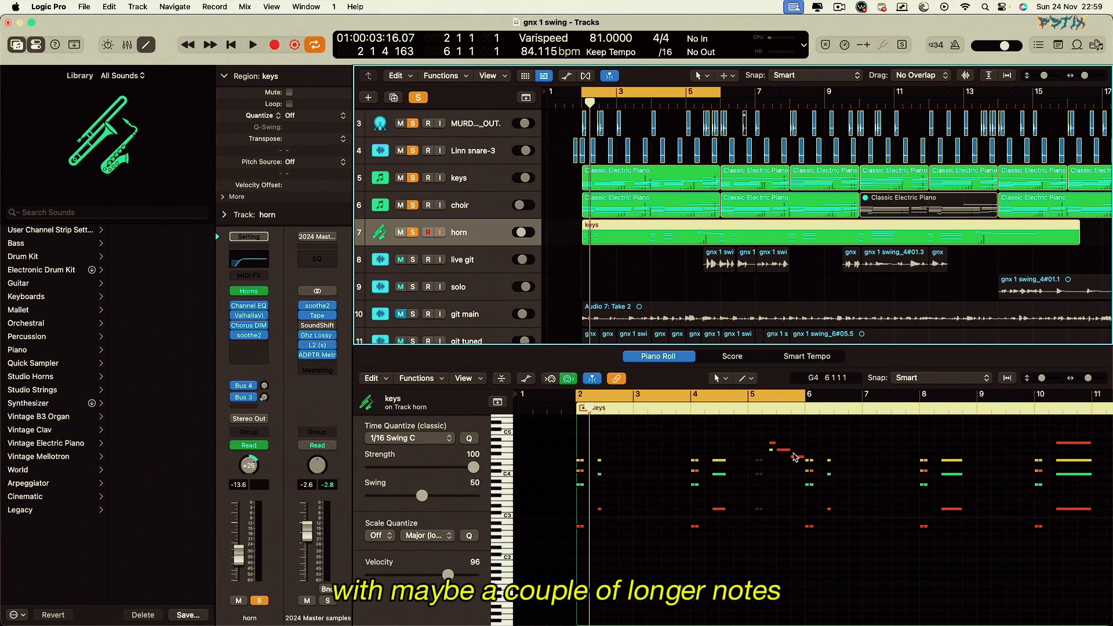
scroll(1030, 446, "right", 2)
scroll(1030, 446, "down", 5)
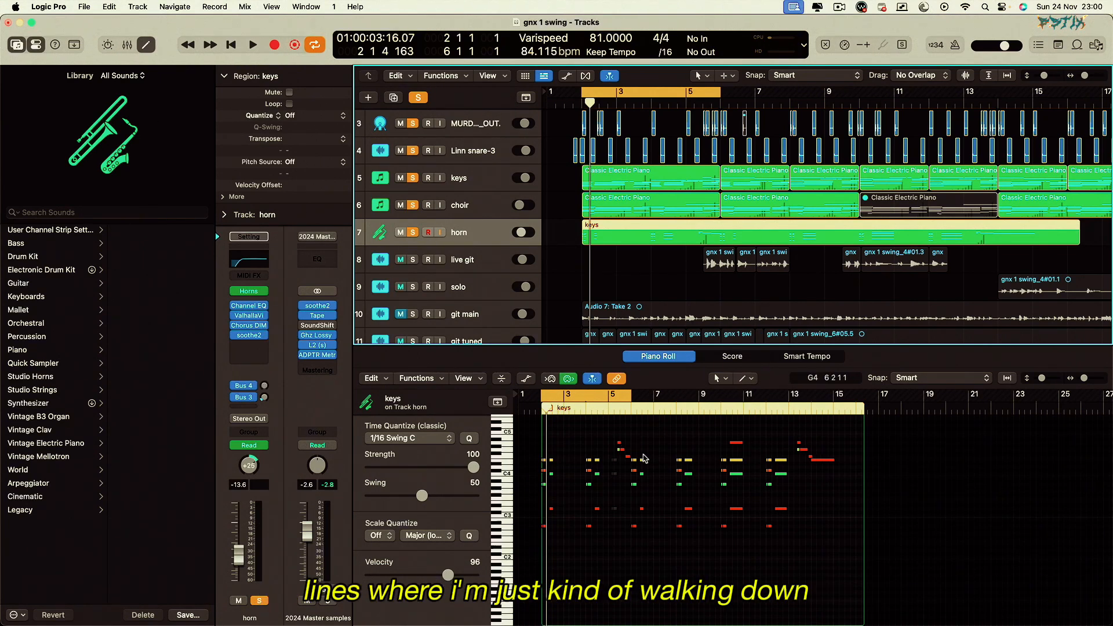
Step: Play the horns with the drums while the keys and choir are unsoloed, and stop playback
key("space")
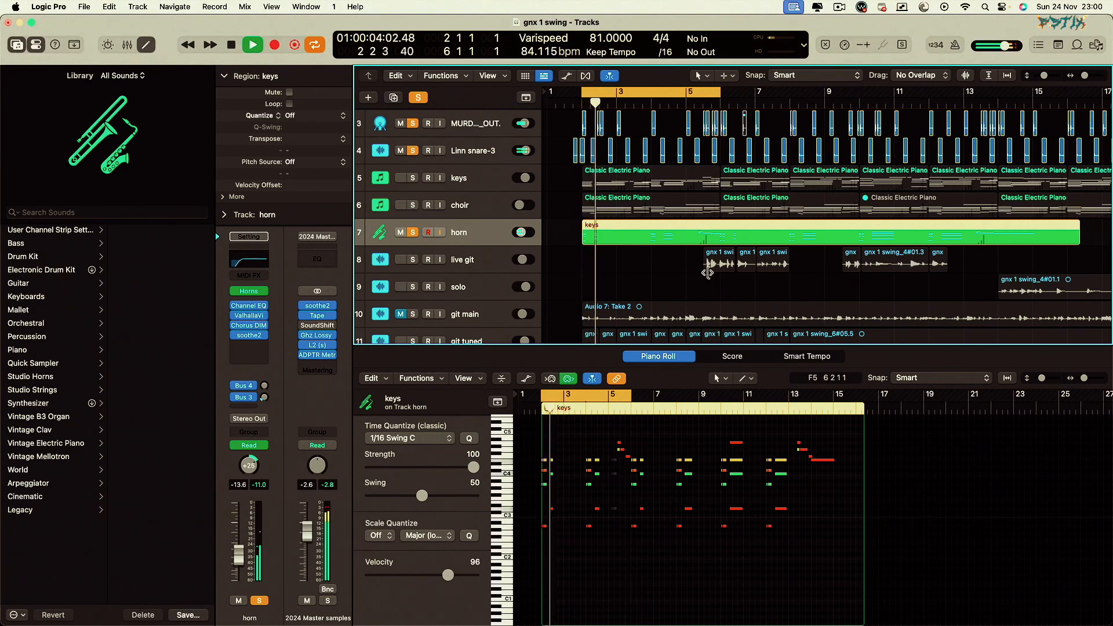
key("space")
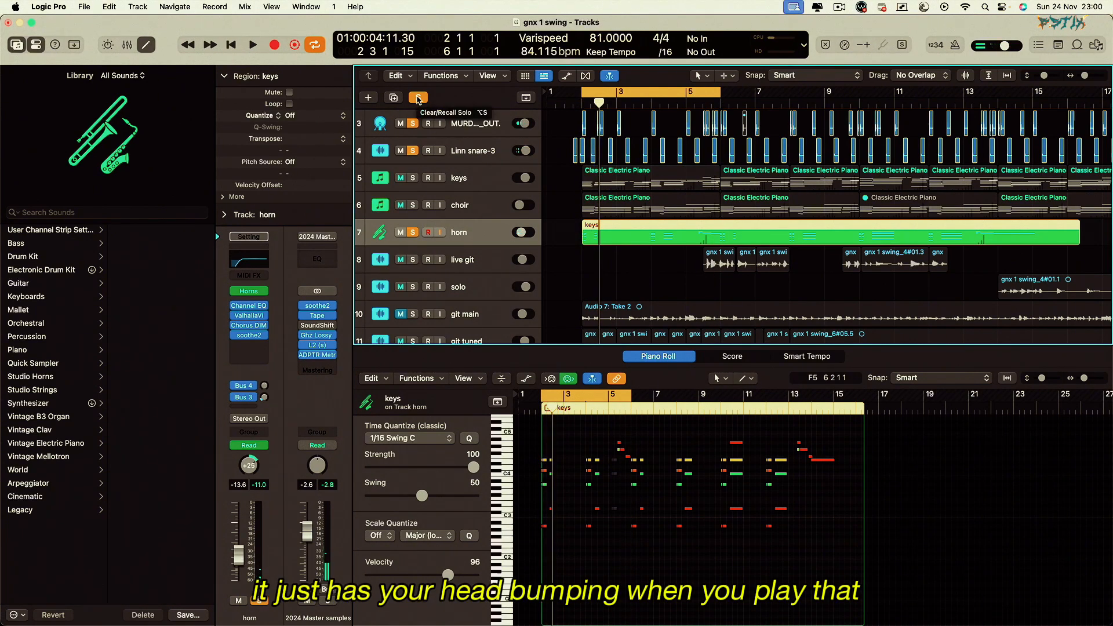
Step: Inspect the git main track, solo the git tuned track and extend the cycle range to bar 9
scroll(417, 273, "down", 3)
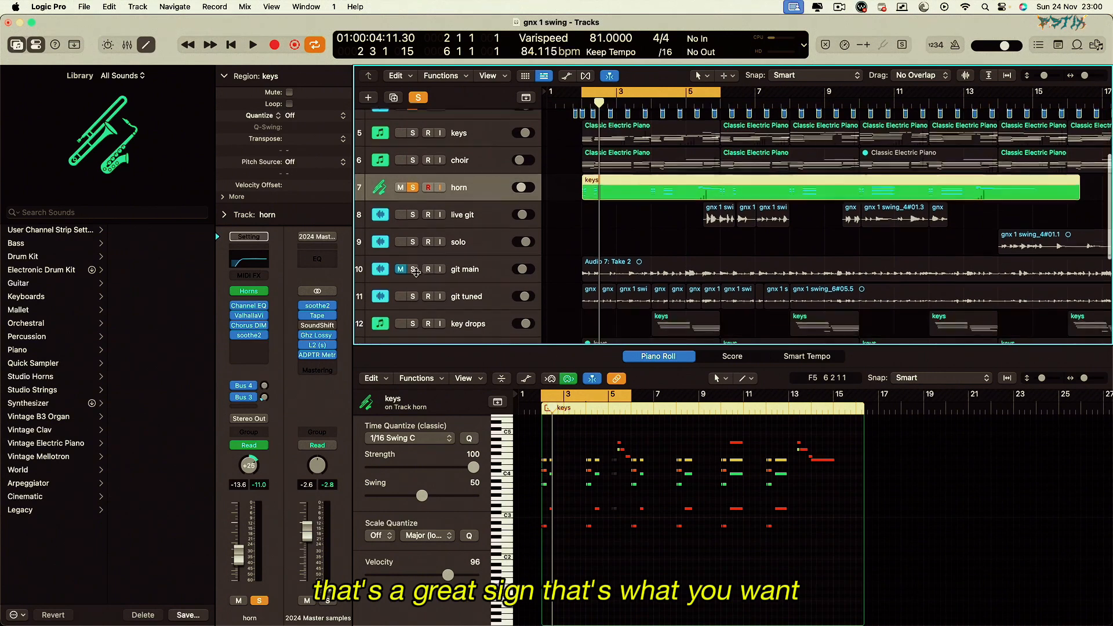
left_click(474, 251)
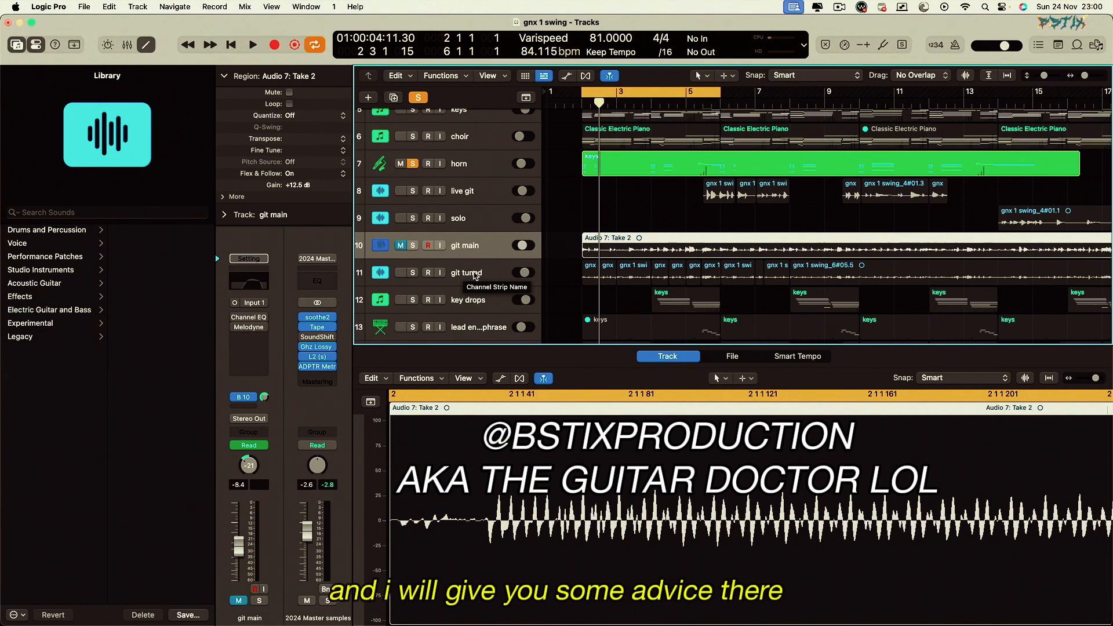
left_click(470, 275)
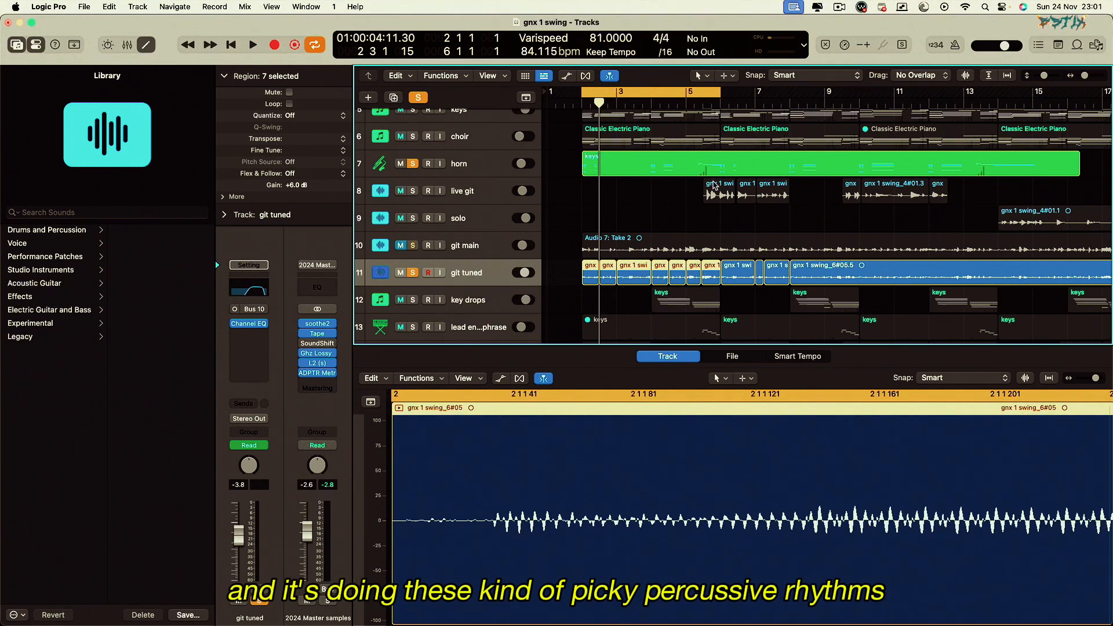
scroll(715, 218, "down", 3)
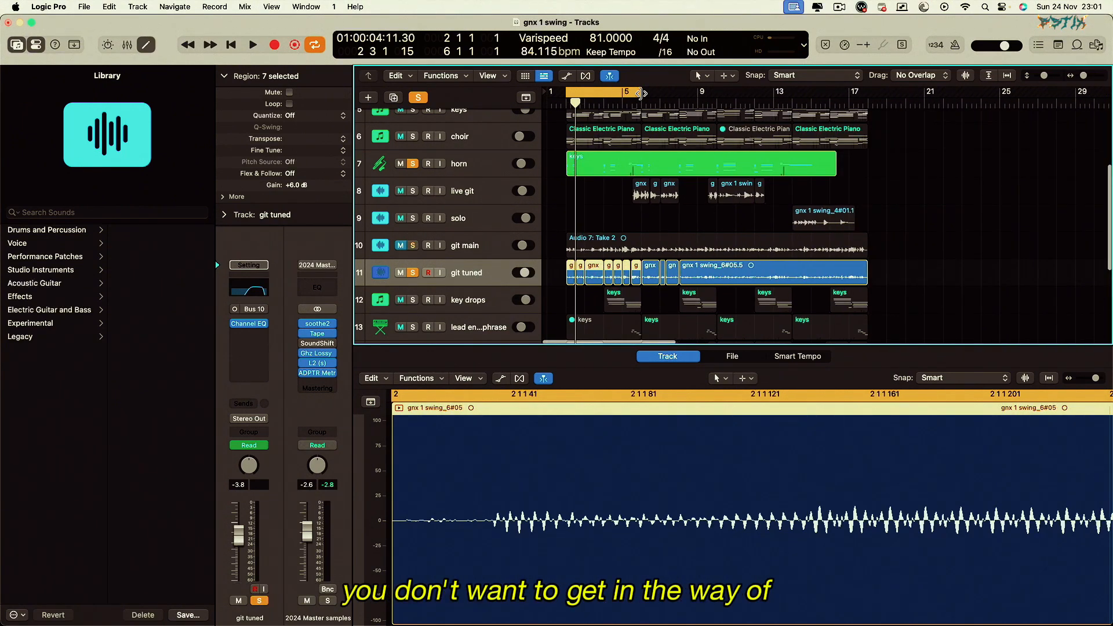
left_click_drag(643, 97, 700, 112)
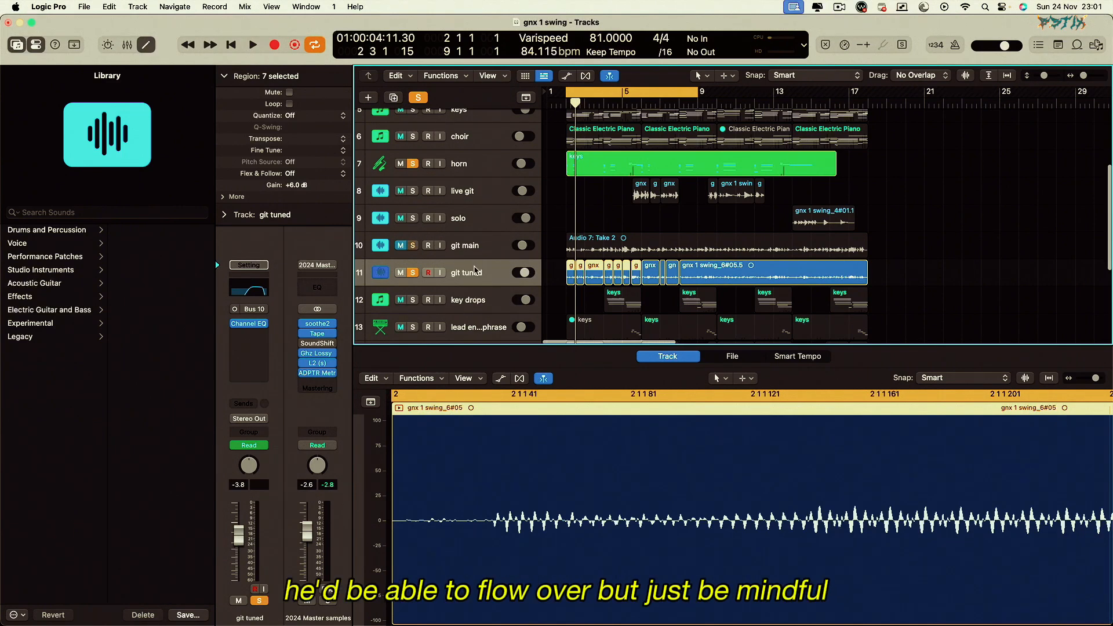
Step: Audition the tuned guitar with the horns and drums from the start of the cycle range, and stop playback
key("space")
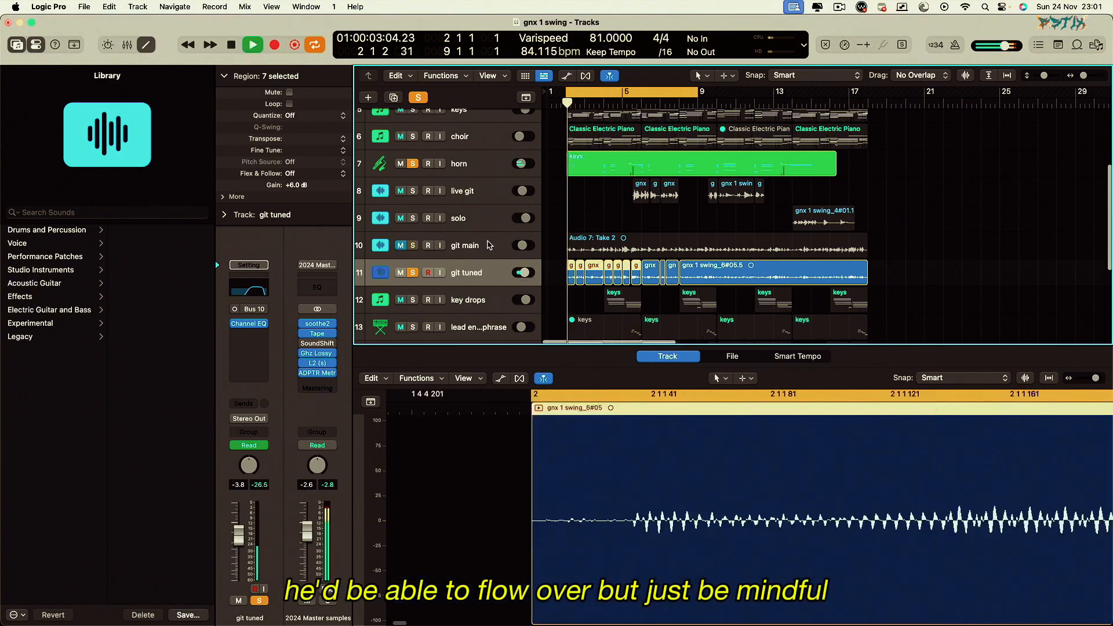
left_click(467, 272)
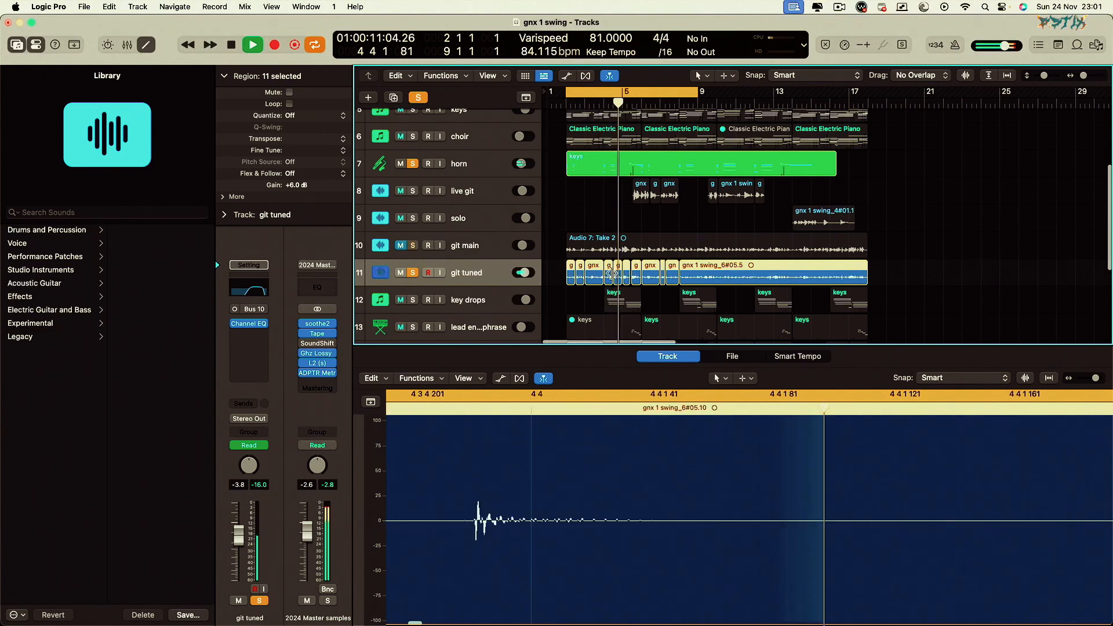
scroll(617, 276, "up", 3)
scroll(612, 274, "down", 1)
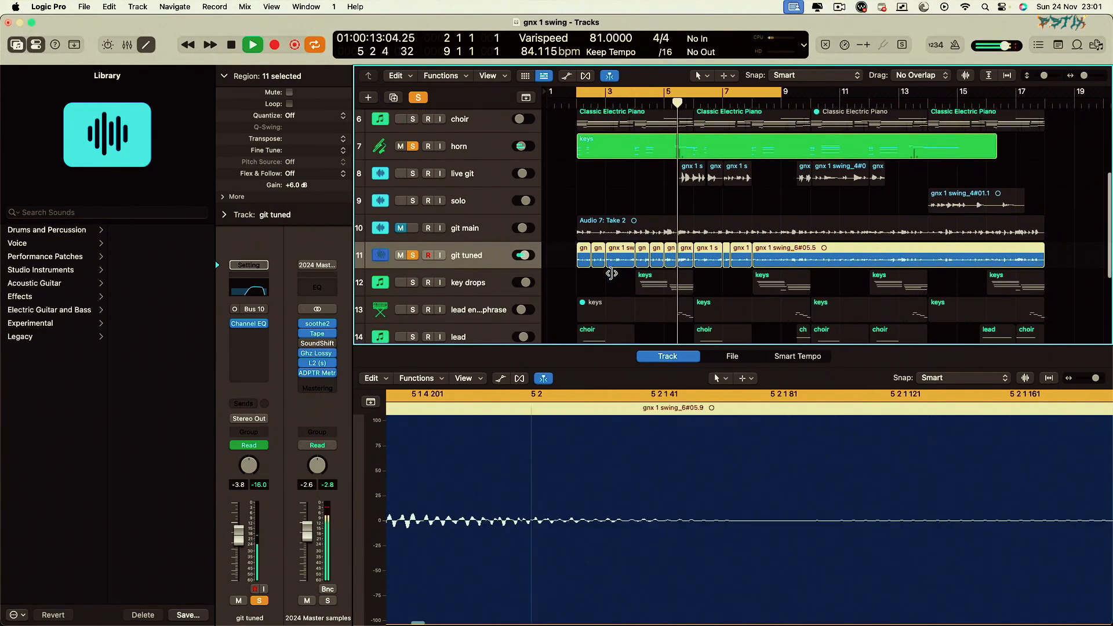
key("space")
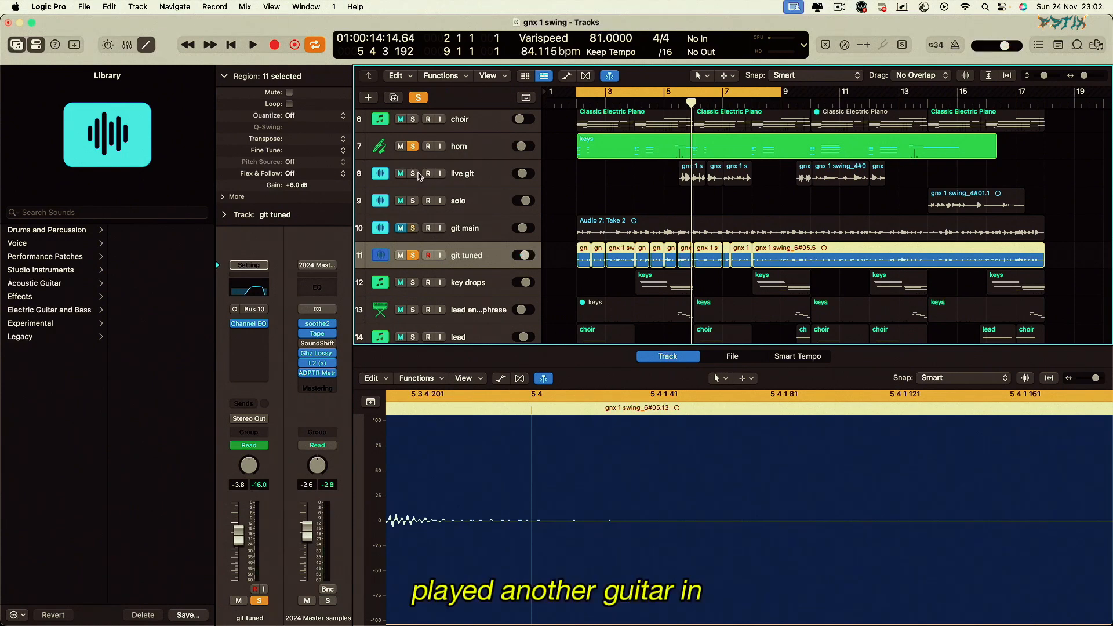
Step: Solo the live git track and audition its regions with the tuned guitar, extending the cycle range to bar 11
left_click(493, 171)
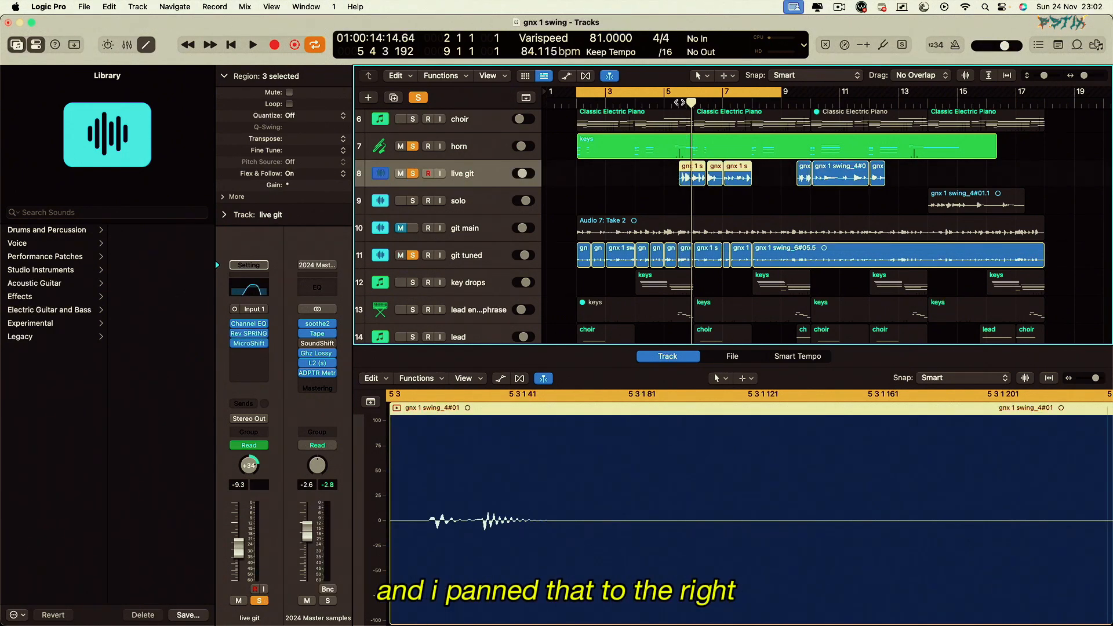
key("space")
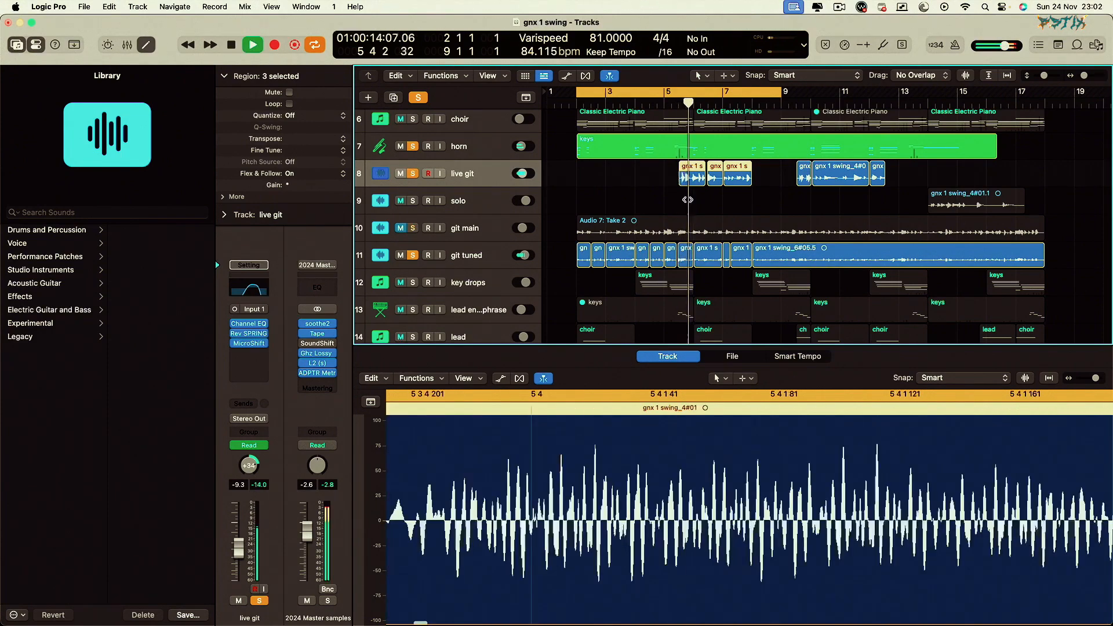
scroll(747, 182, "up", 3)
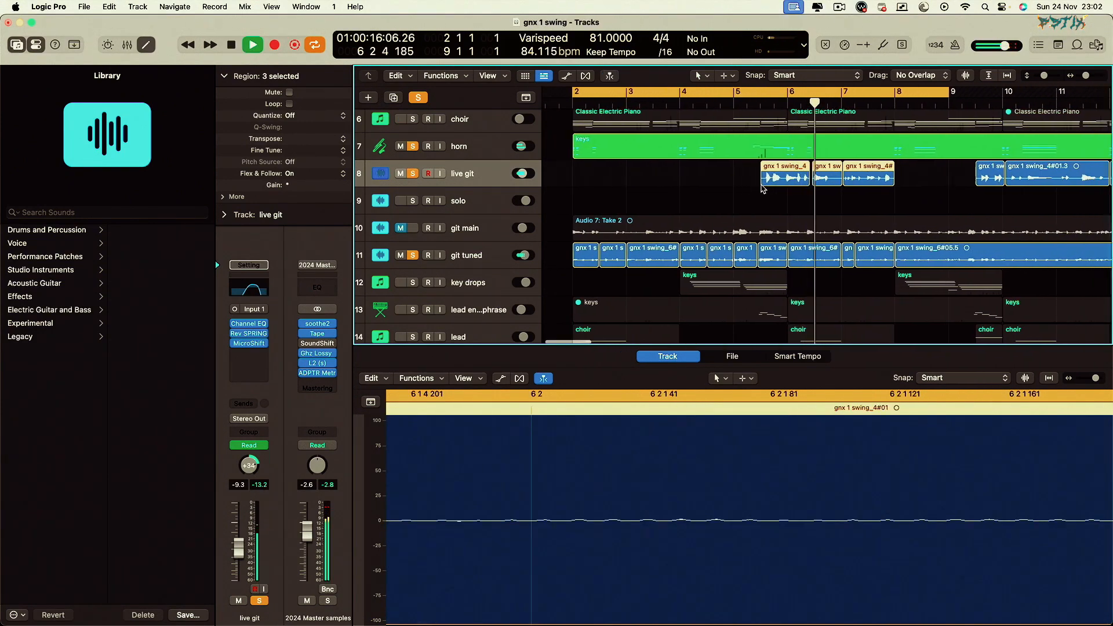
scroll(762, 188, "right", 3)
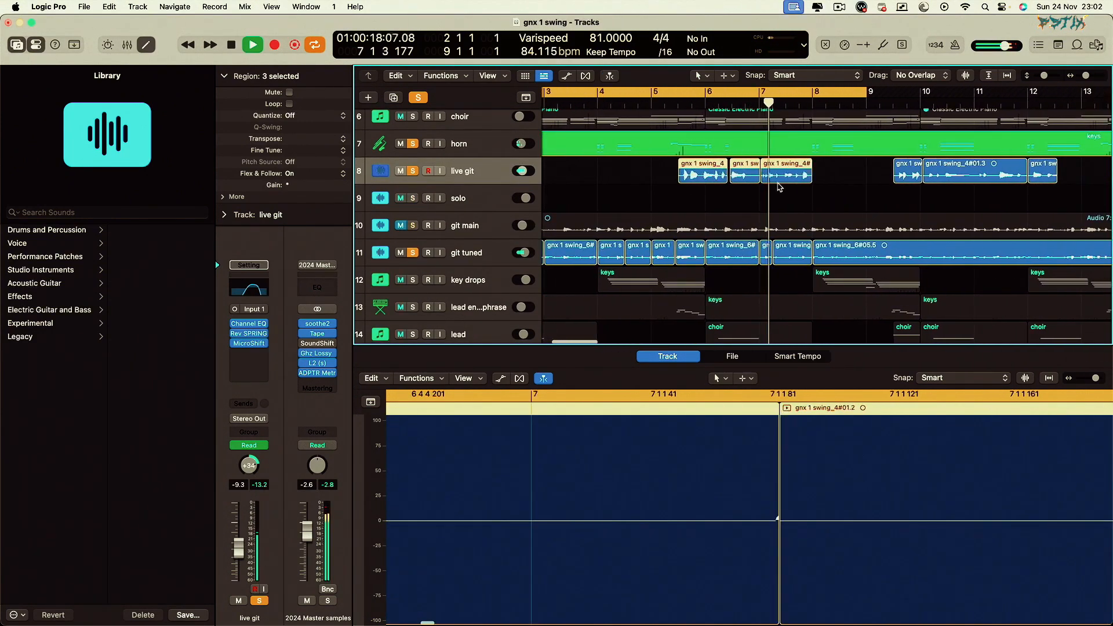
scroll(812, 151, "right", 2)
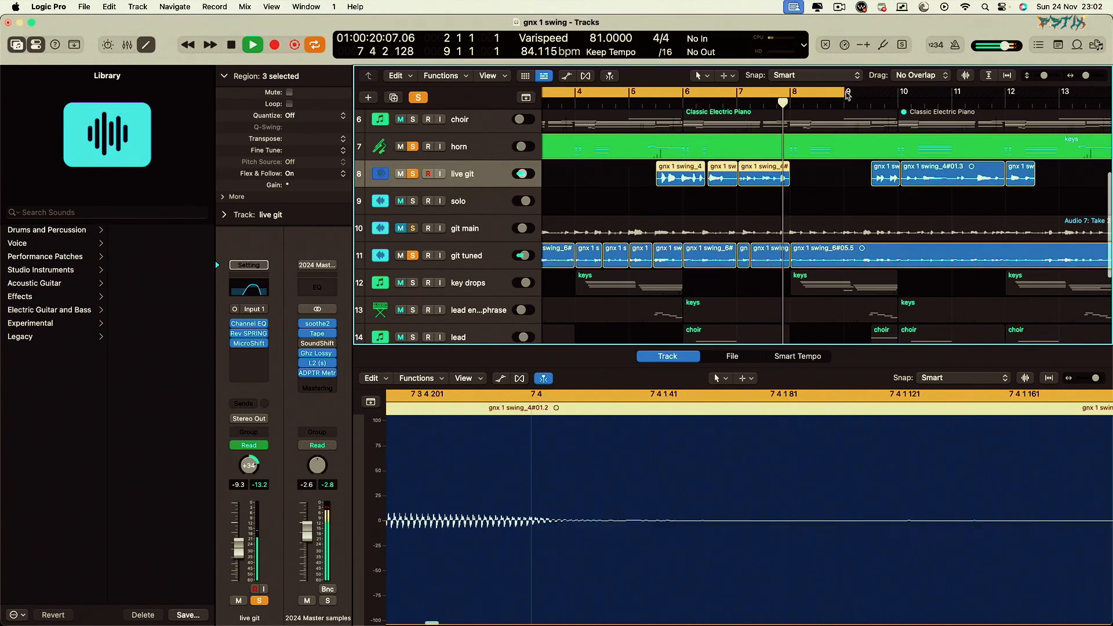
left_click_drag(844, 91, 959, 91)
scroll(909, 224, "down", 3)
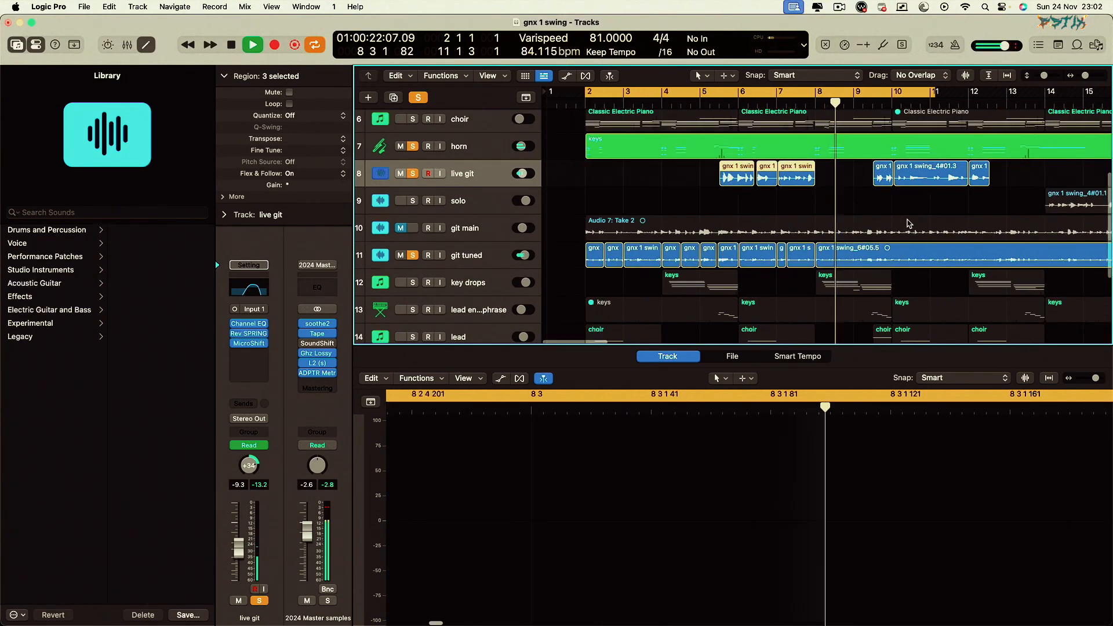
key("space")
Step: Solo the key drops track and audition its first region with the cycle range set from bar 4 to bar 6
left_click(413, 279)
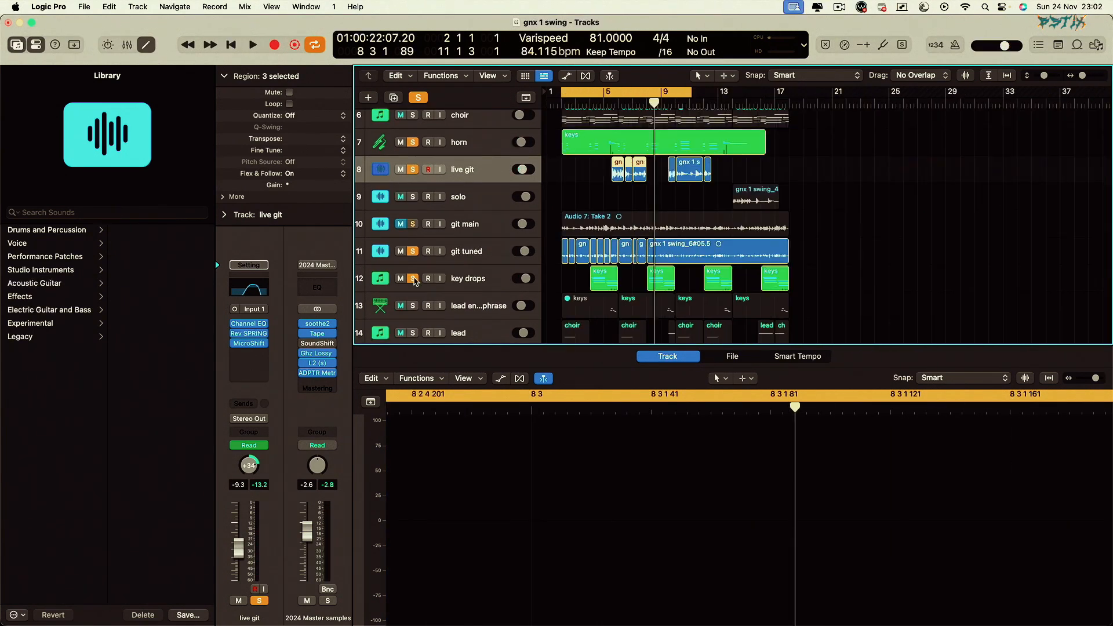
left_click(466, 278)
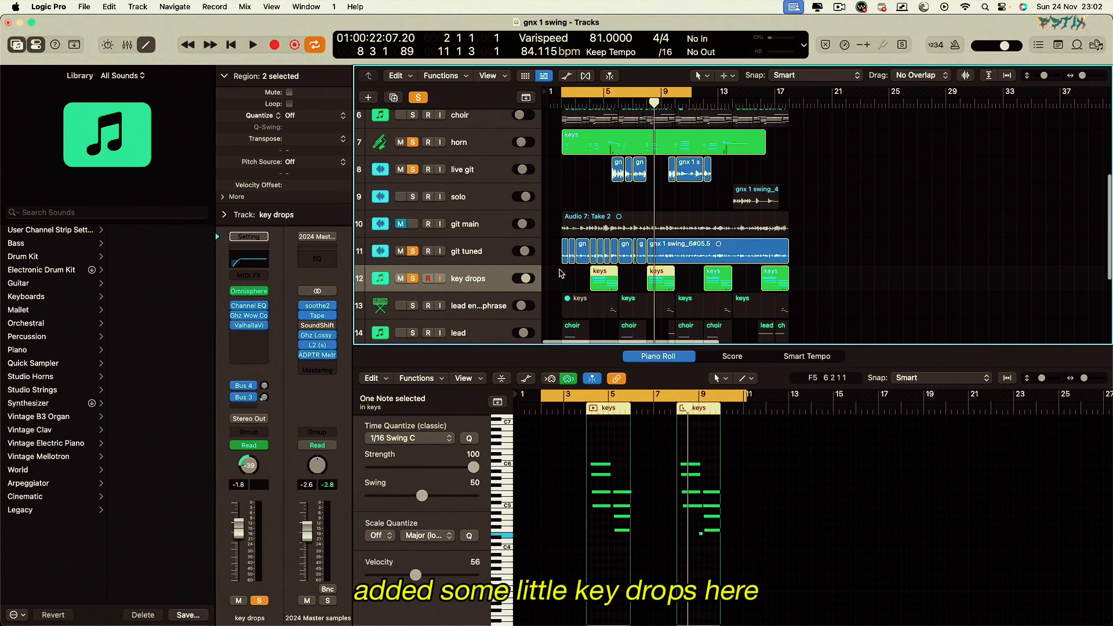
scroll(737, 136, "up", 3)
left_click_drag(631, 92, 713, 102)
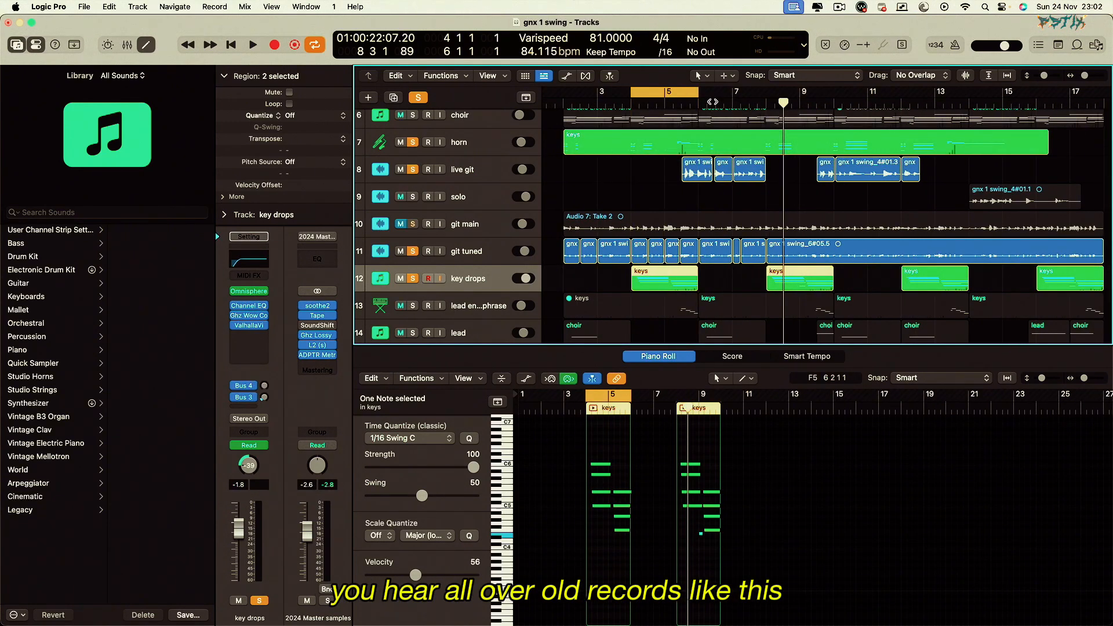
key("space")
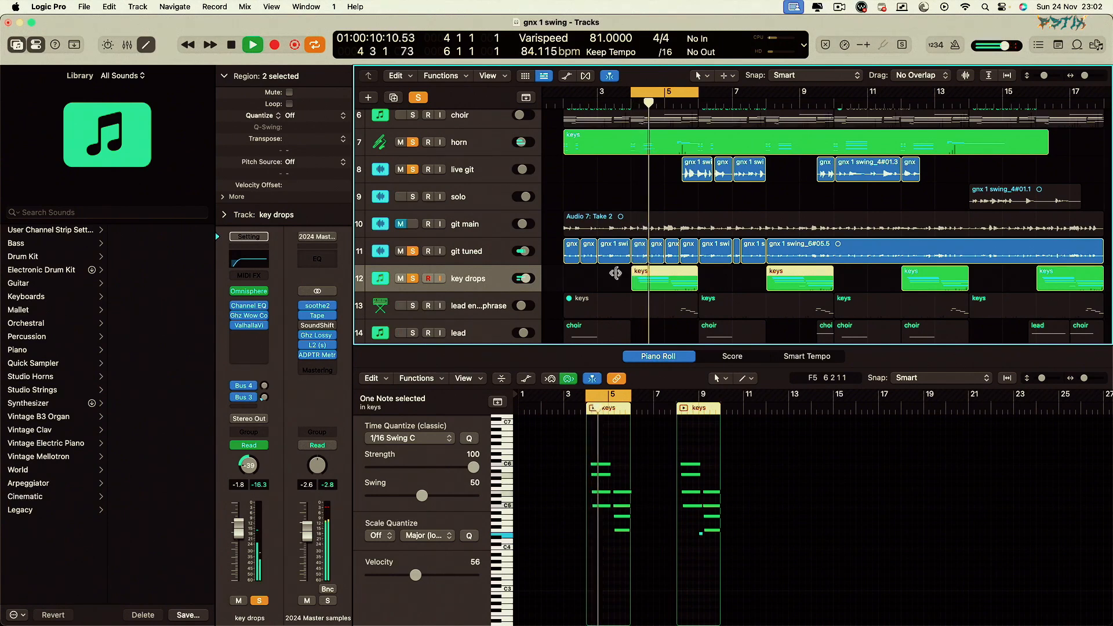
key("space")
Step: Review the Omnisphere instrument and Ghz Wow Control 3 settings on the key drops track, closing each plug-in window
left_click(466, 279)
left_click(249, 291)
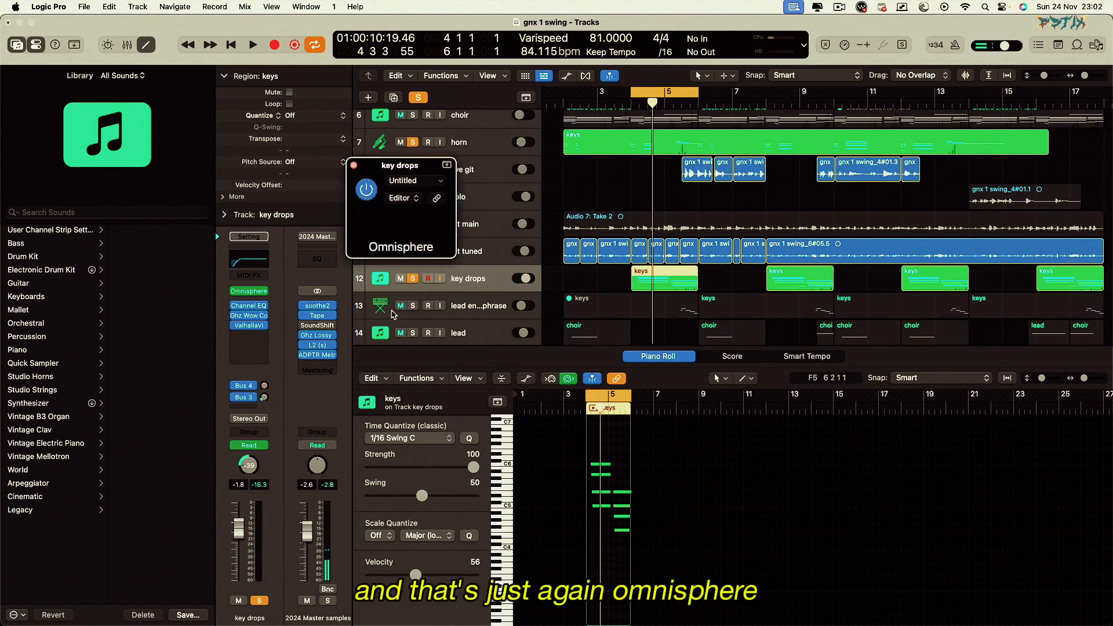
left_click(354, 165)
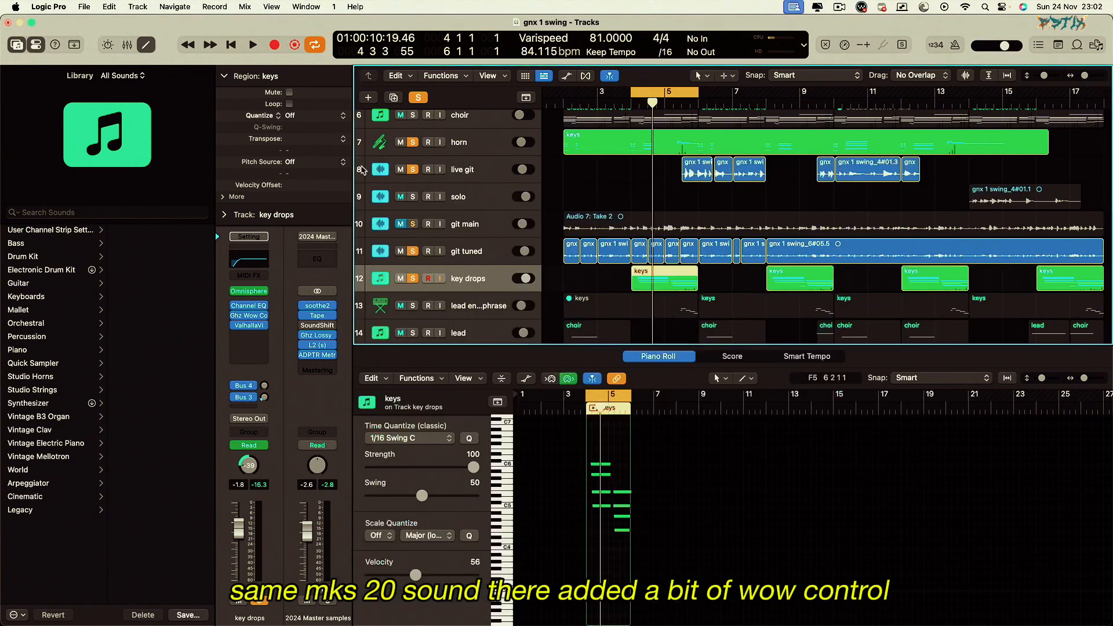
left_click(248, 316)
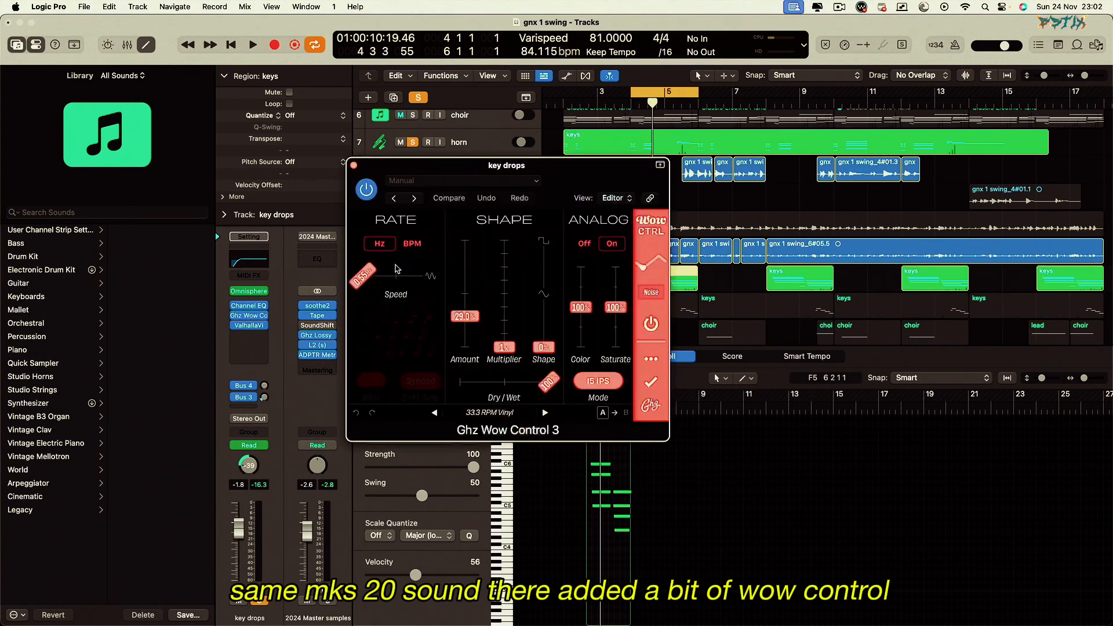
left_click(354, 165)
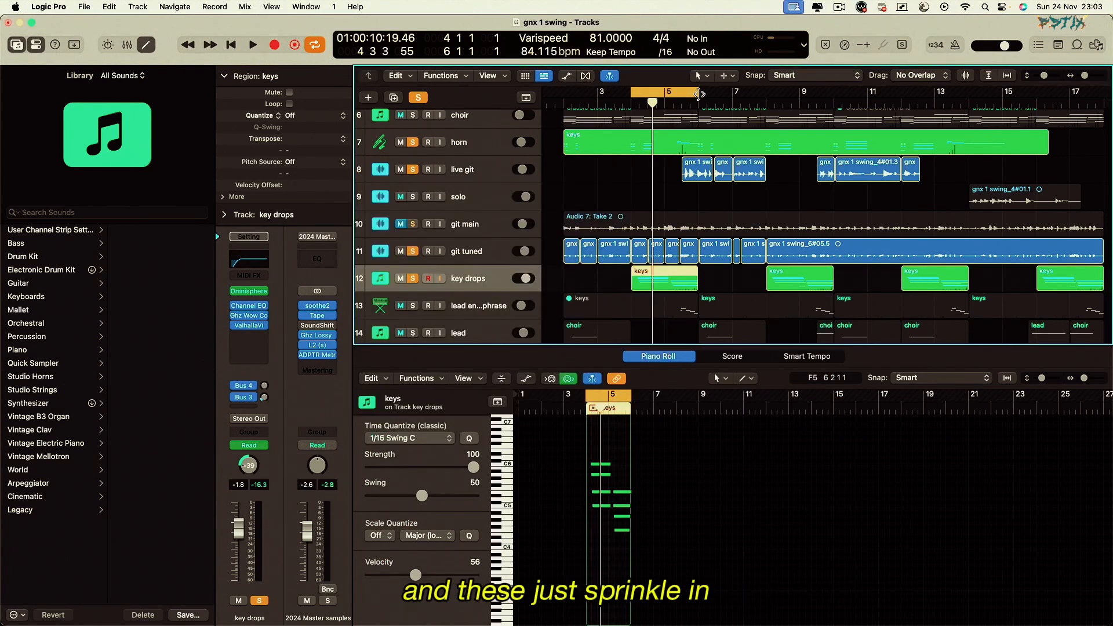
Step: Solo the lead end of phrase track, check its ES M synth and audition it with the cycle range extended to bar 11
scroll(754, 232, "down", 3)
left_click(471, 232)
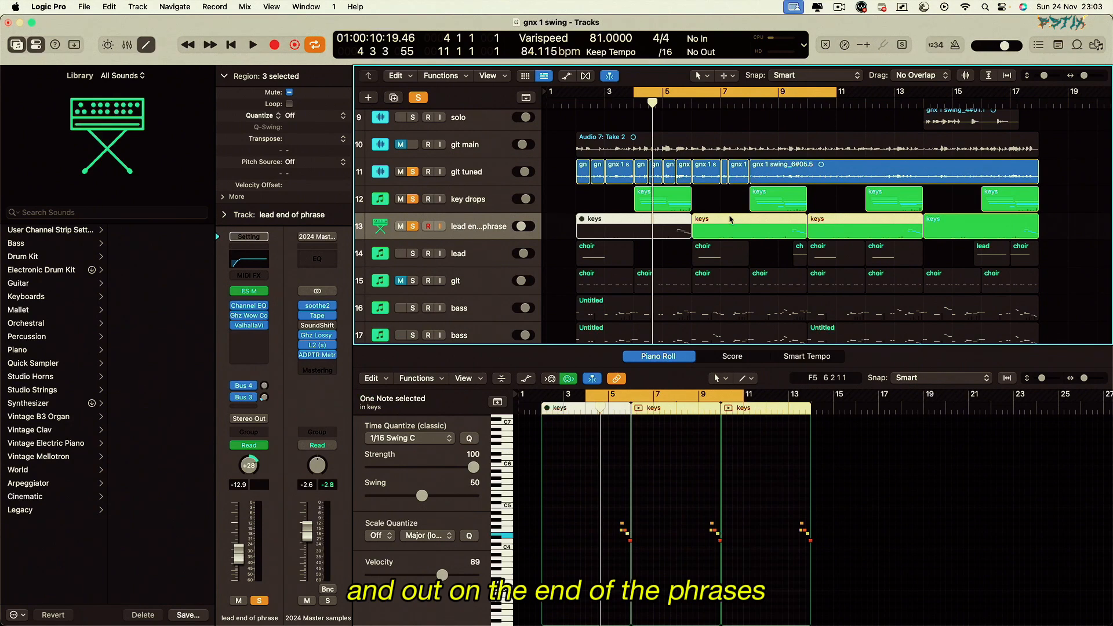
left_click(250, 294)
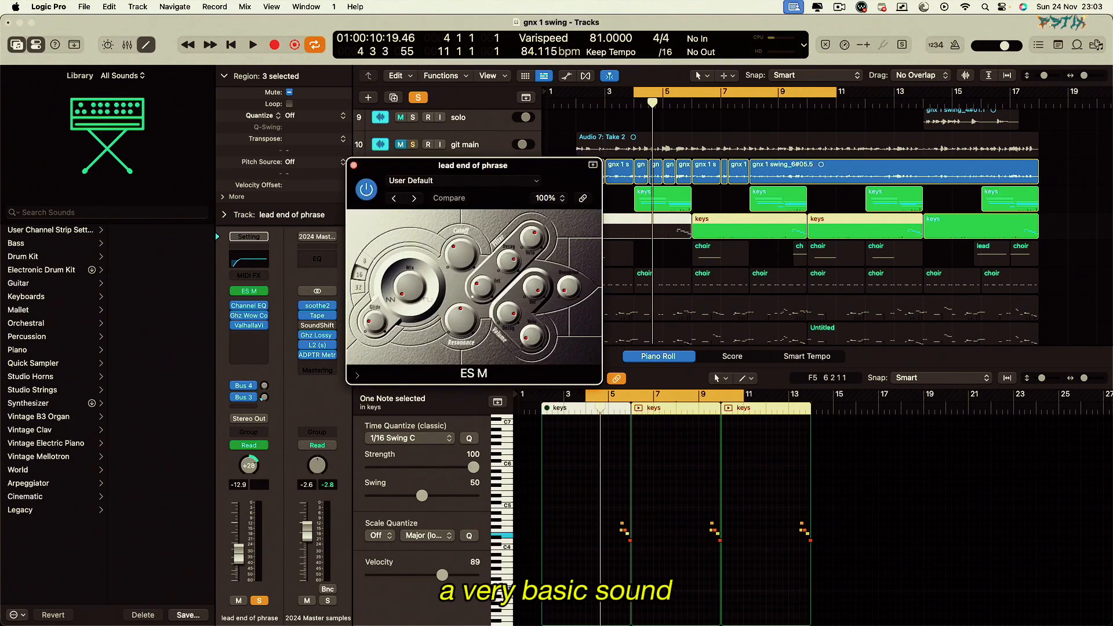
left_click(353, 166)
key("space")
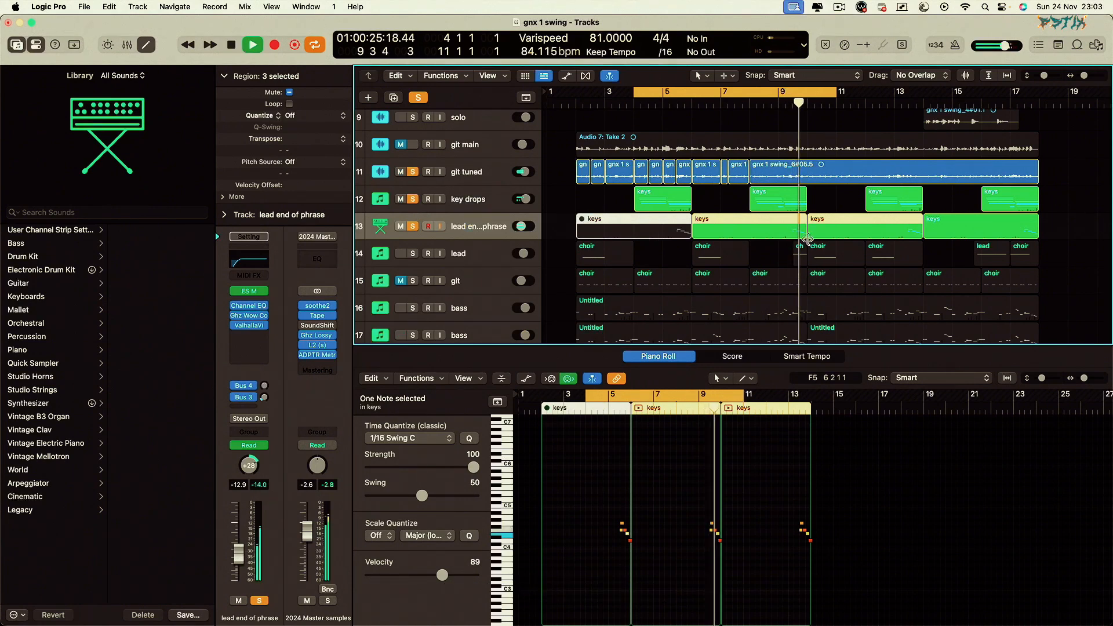
key("space")
Step: Solo the lead track and audition it with the start of the cycle range moved to bar 2
scroll(762, 200, "down", 1)
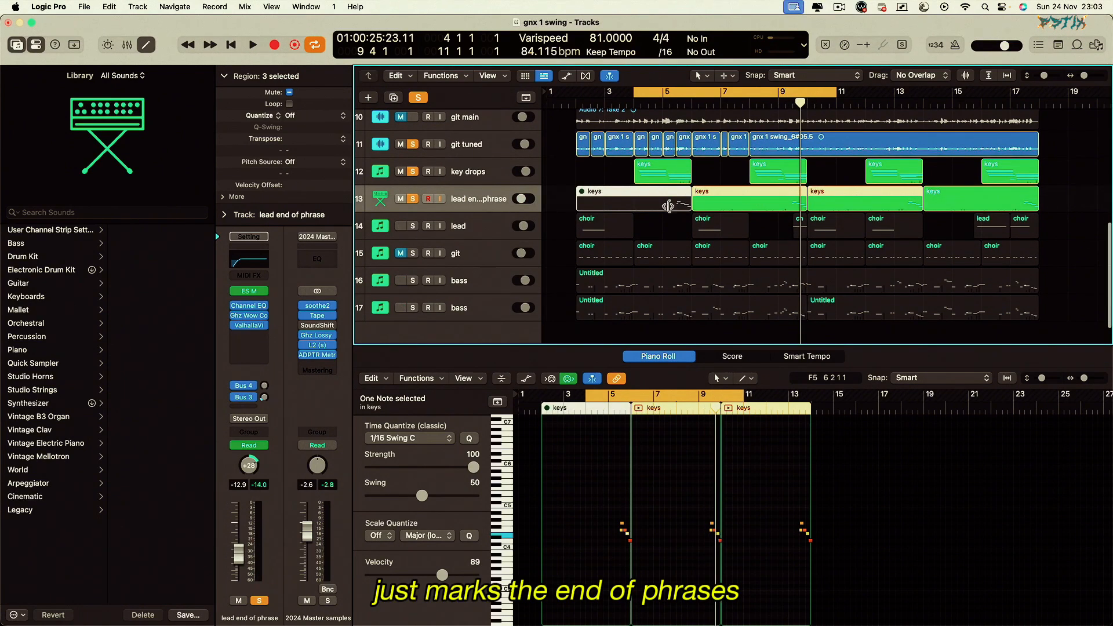
left_click(455, 225)
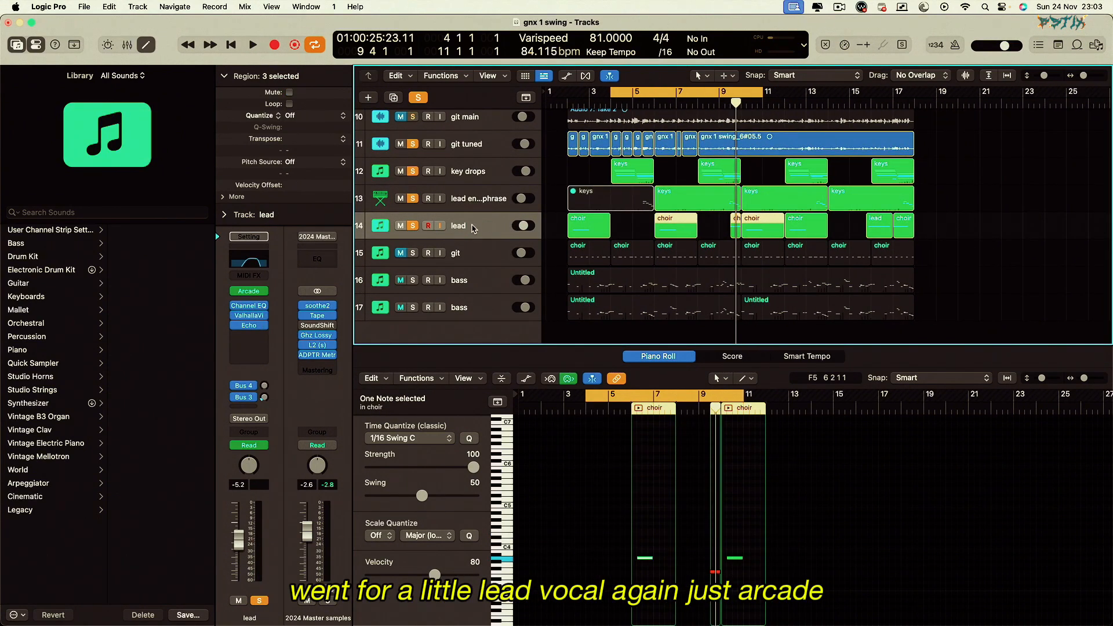
left_click_drag(609, 99, 571, 96)
key("space")
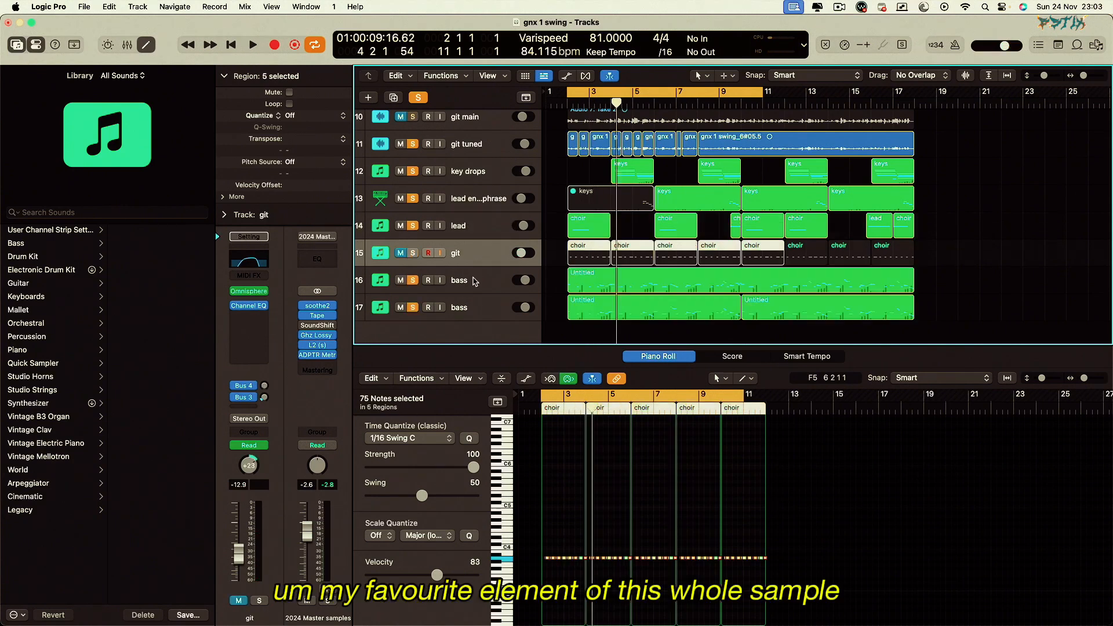
Step: Solo the two bass tracks, select the first one and extend the cycle range to bar 18
left_click(474, 279)
left_click(467, 303)
left_click(471, 288)
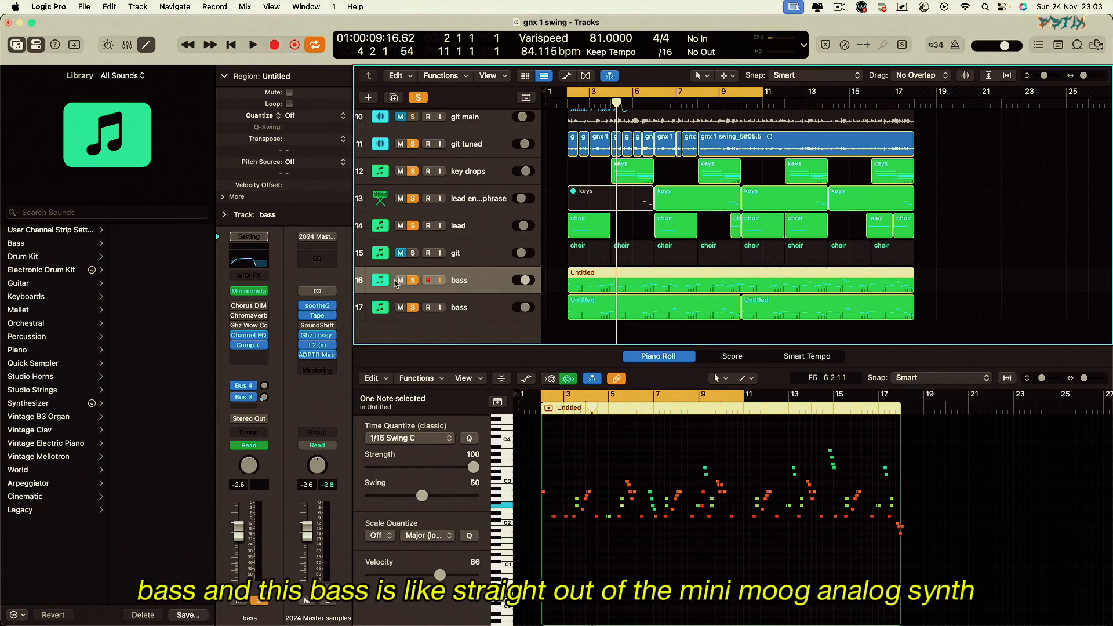
left_click_drag(765, 93, 915, 120)
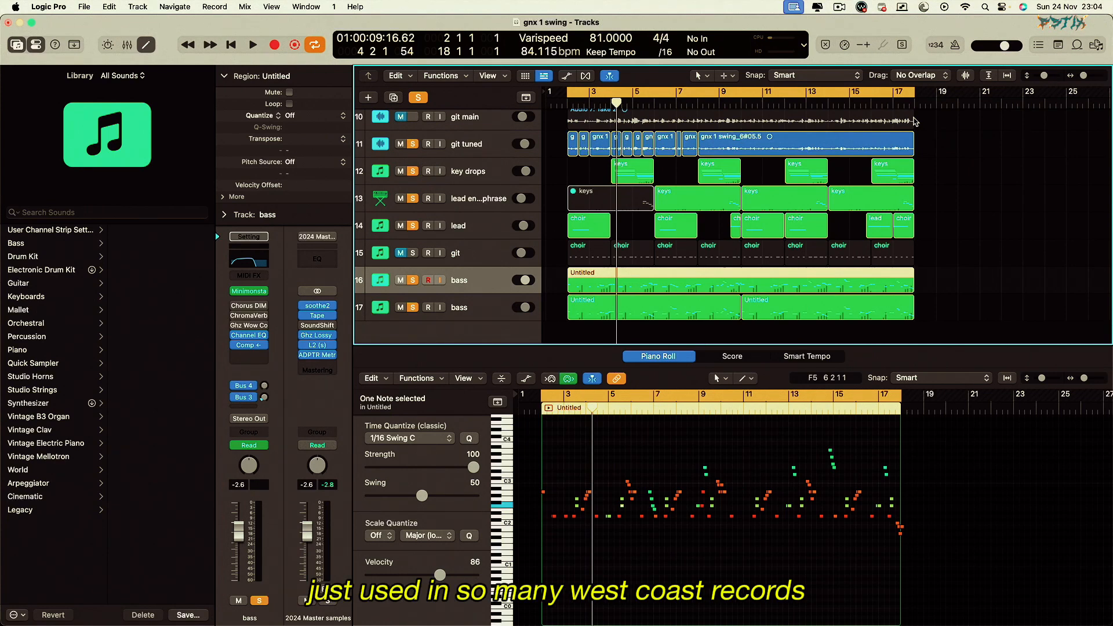
key("super+Left")
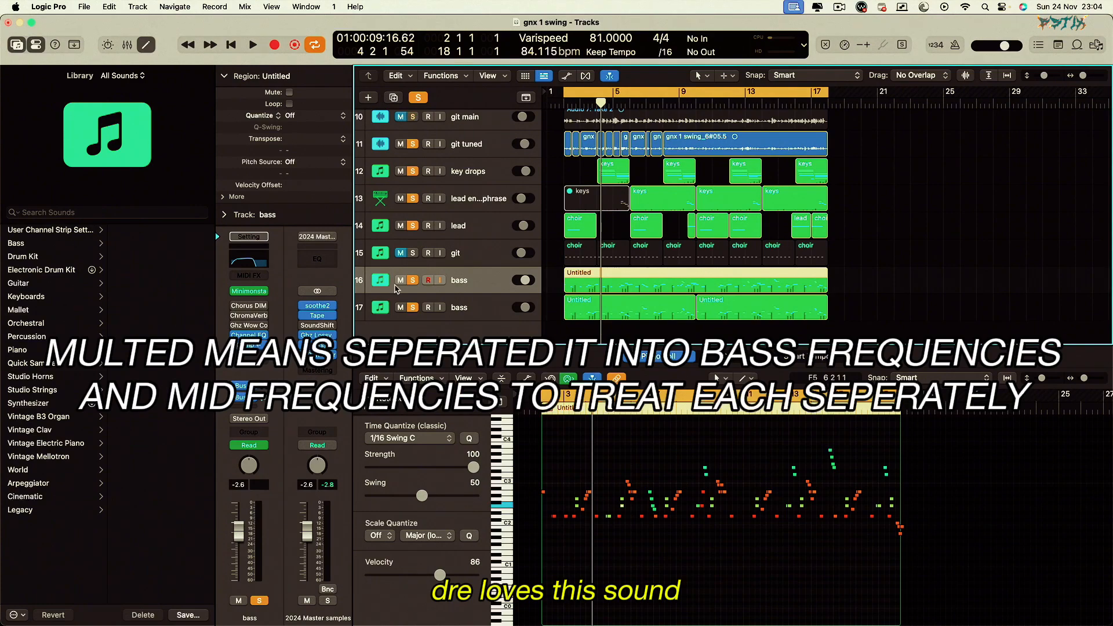
Step: Review the Minimonsta synth on the first bass track and Serum on the second, closing each plug-in window
left_click(246, 293)
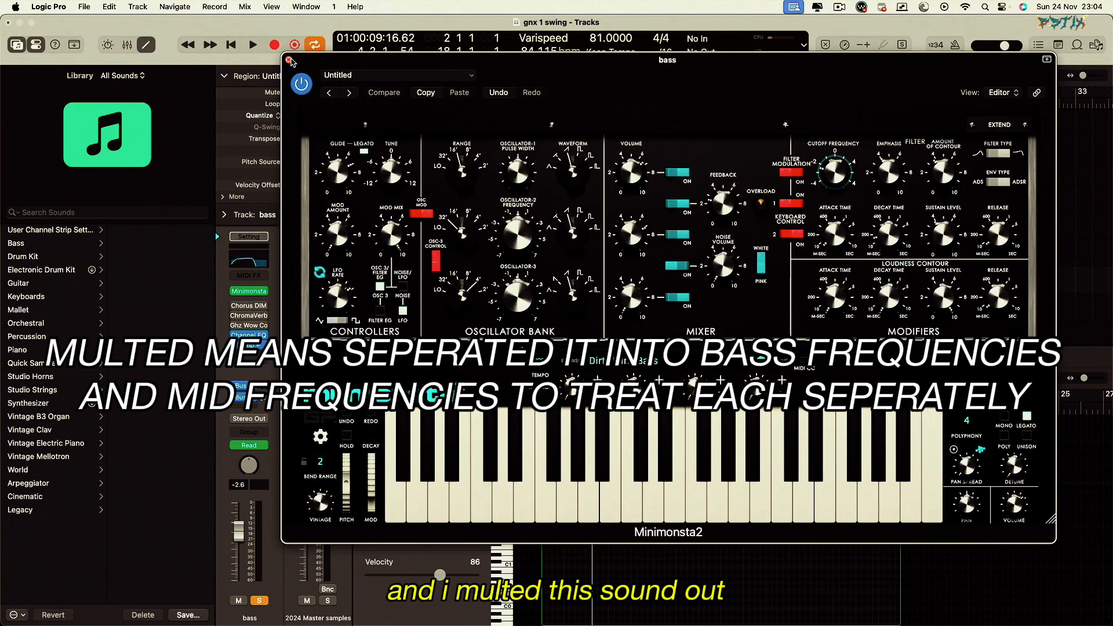
left_click(290, 60)
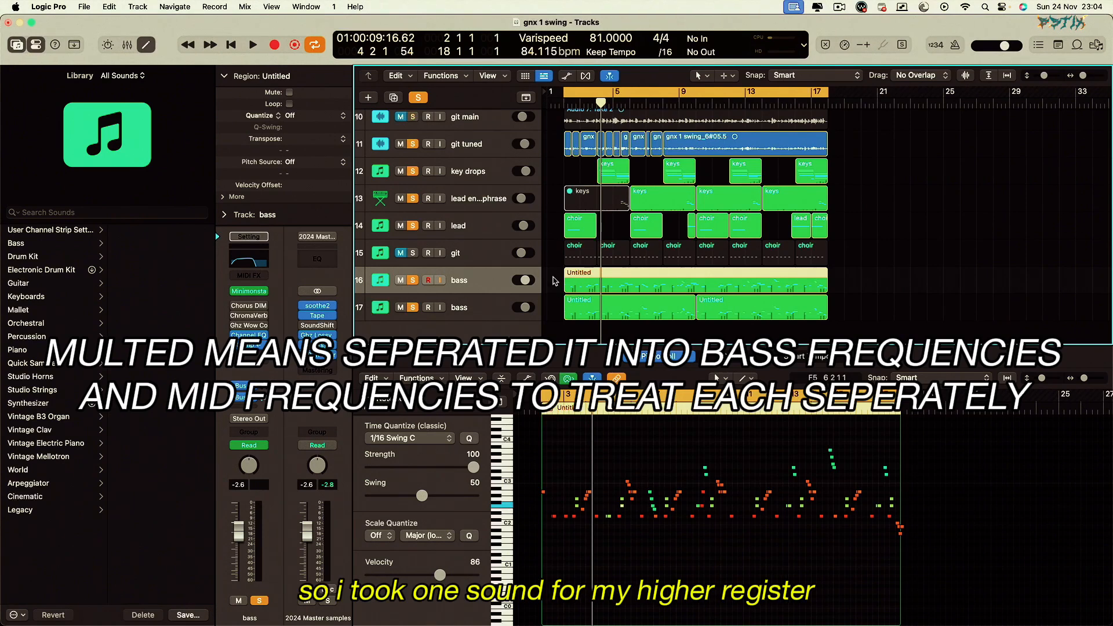
left_click(582, 313)
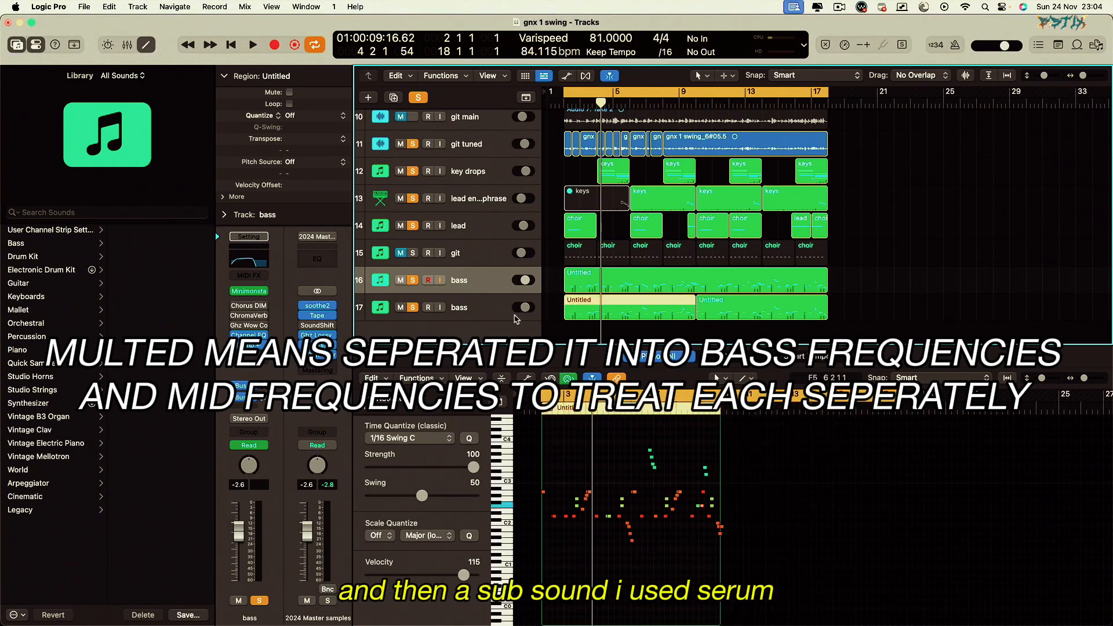
left_click(481, 311)
left_click(252, 294)
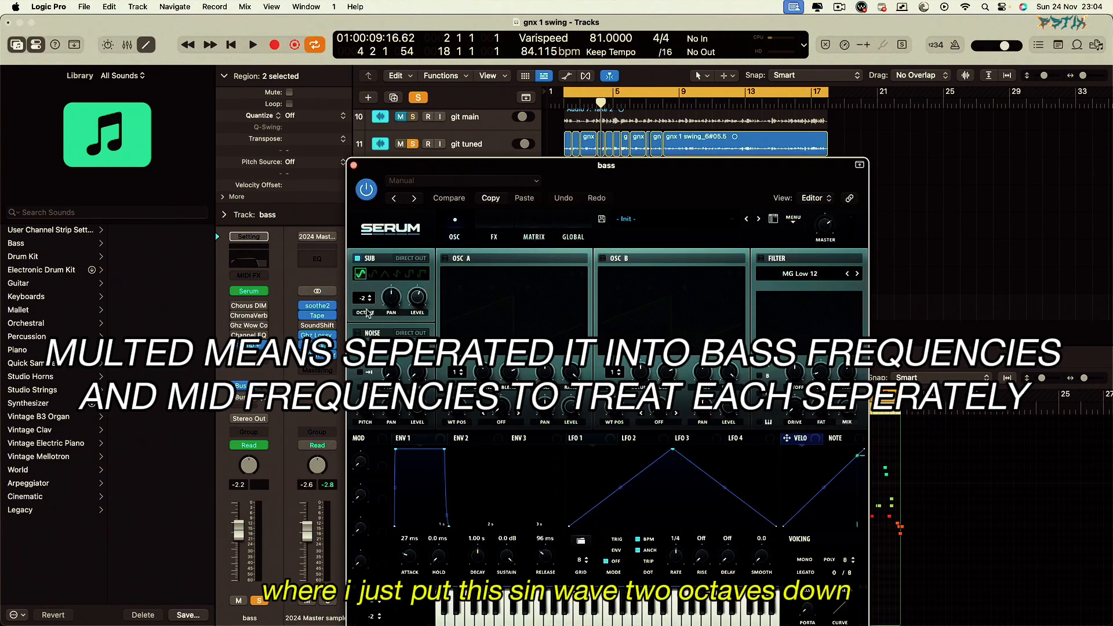
left_click(353, 167)
Step: Solo both bass tracks together with the drum tracks and play them over the cycle range
scroll(412, 243, "down", 5)
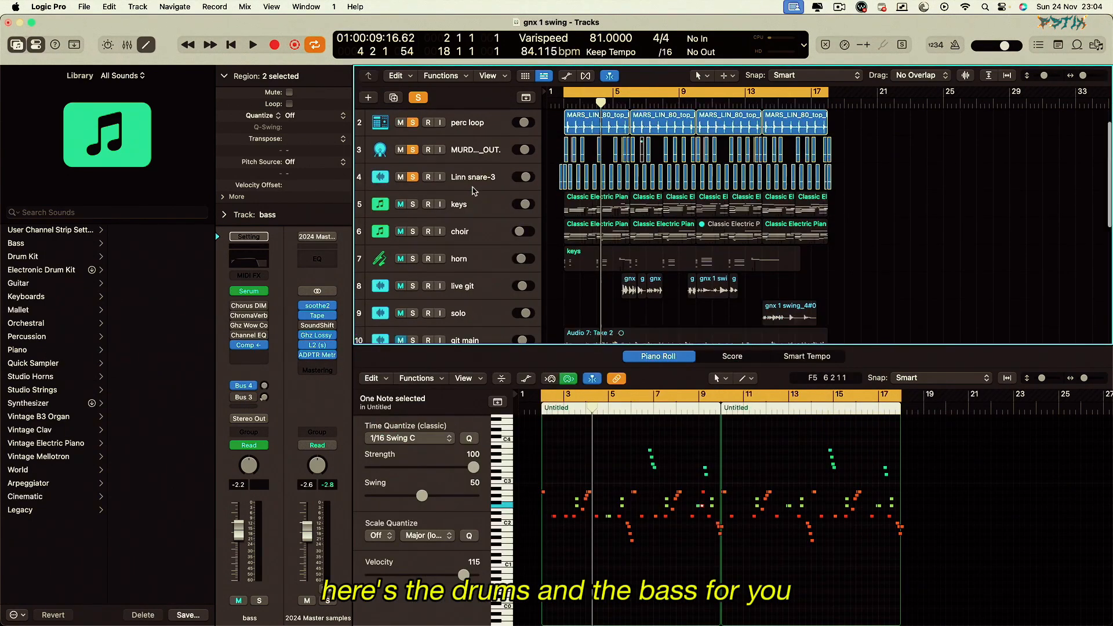
left_click(412, 246)
left_click(412, 273)
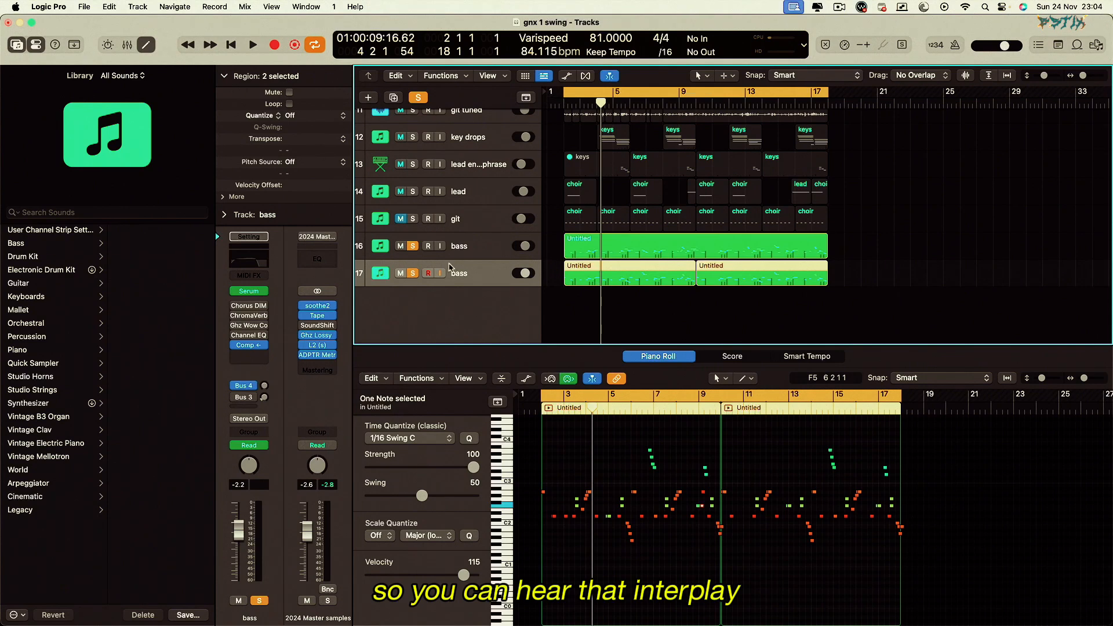
key("space")
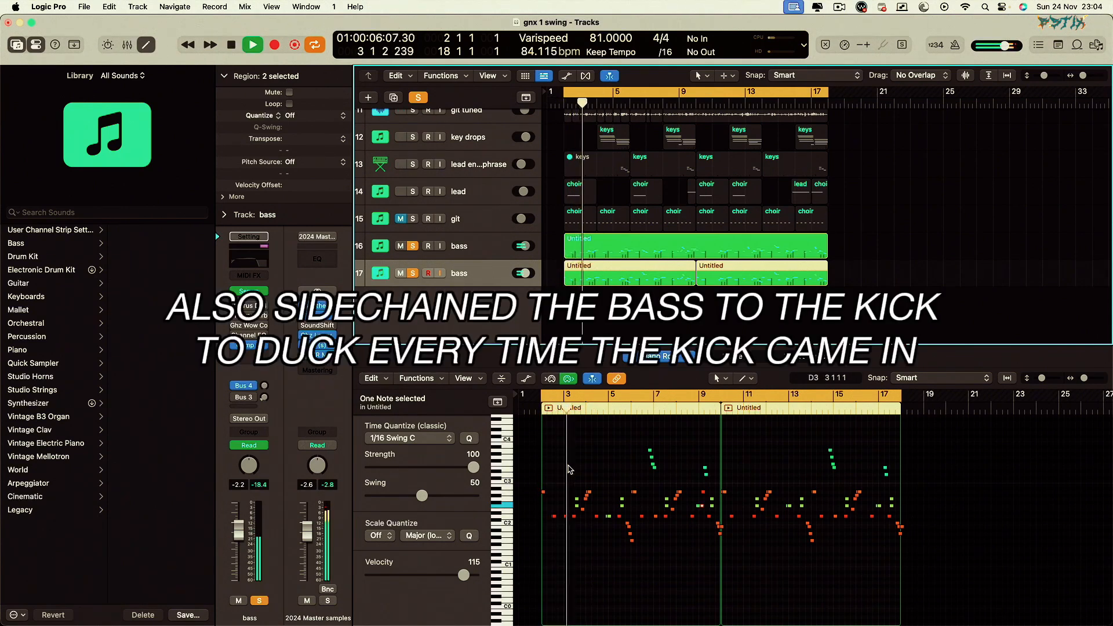
Step: Select the Minimonsta bass region and follow its notes in the Piano Roll during playback, stopping playback at bar 6
left_click(524, 251)
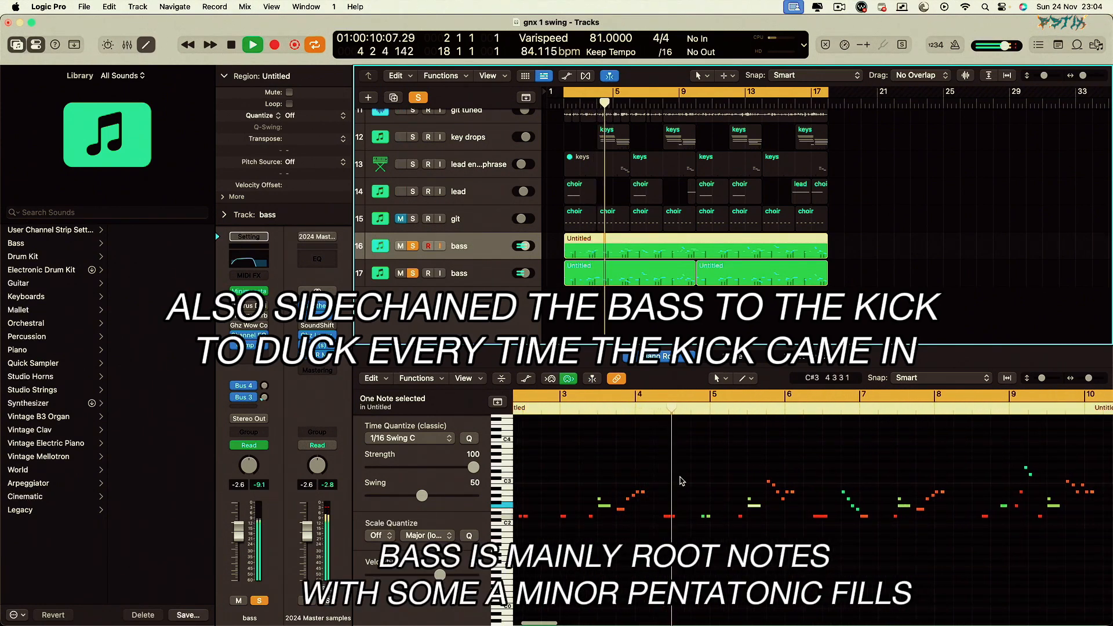
scroll(681, 482, "left", 1)
scroll(681, 481, "down", 1)
scroll(682, 481, "right", 1)
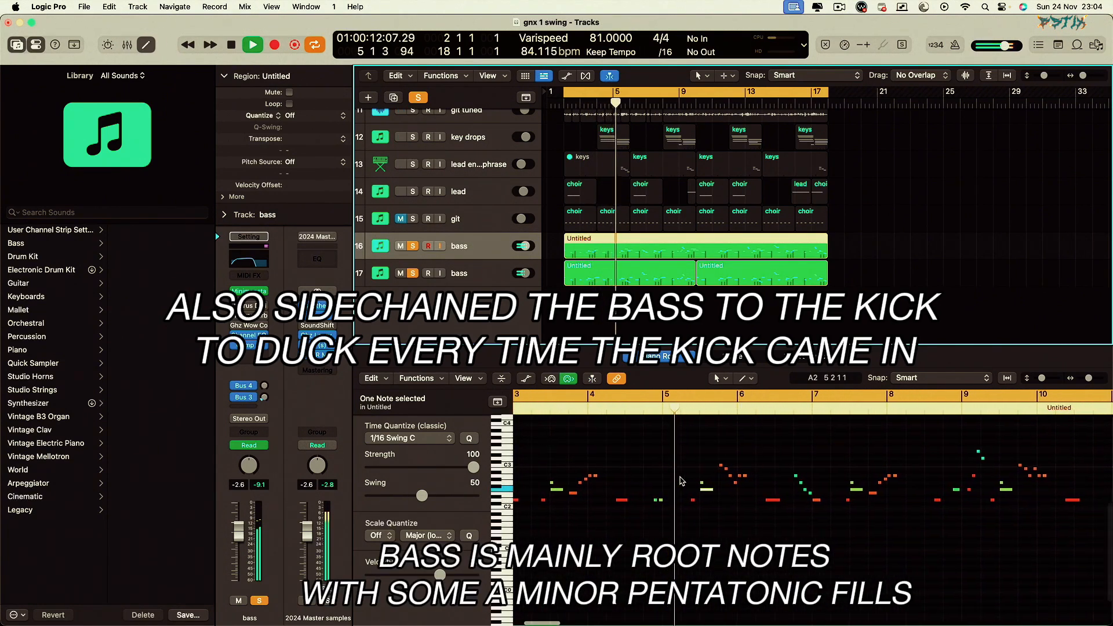
scroll(684, 481, "down", 1)
scroll(684, 481, "right", 1)
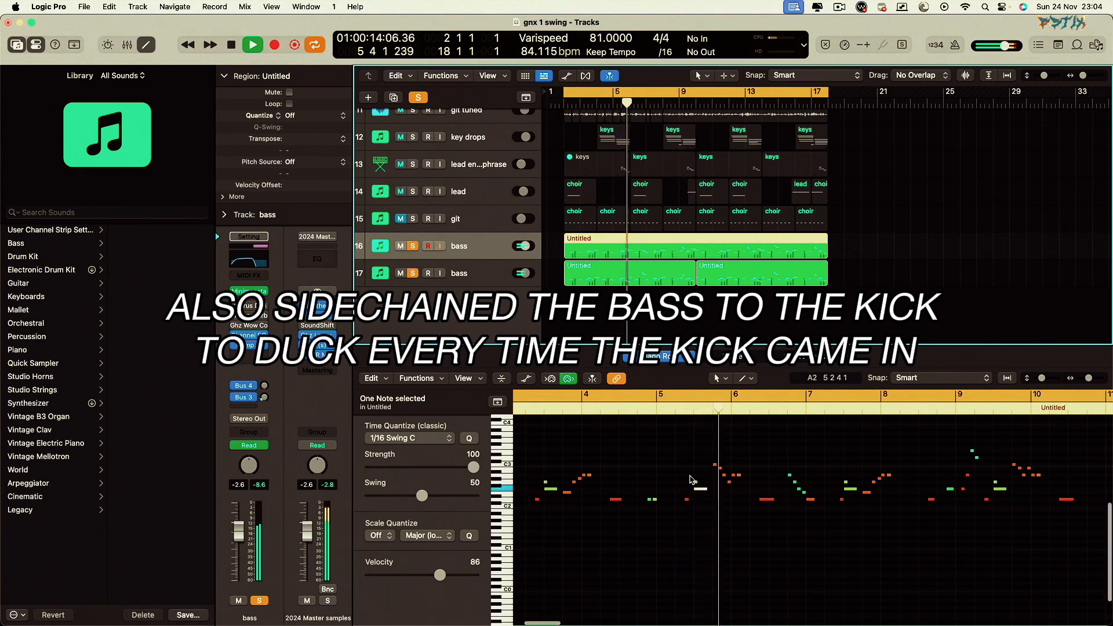
scroll(690, 480, "down", 1)
scroll(690, 480, "right", 1)
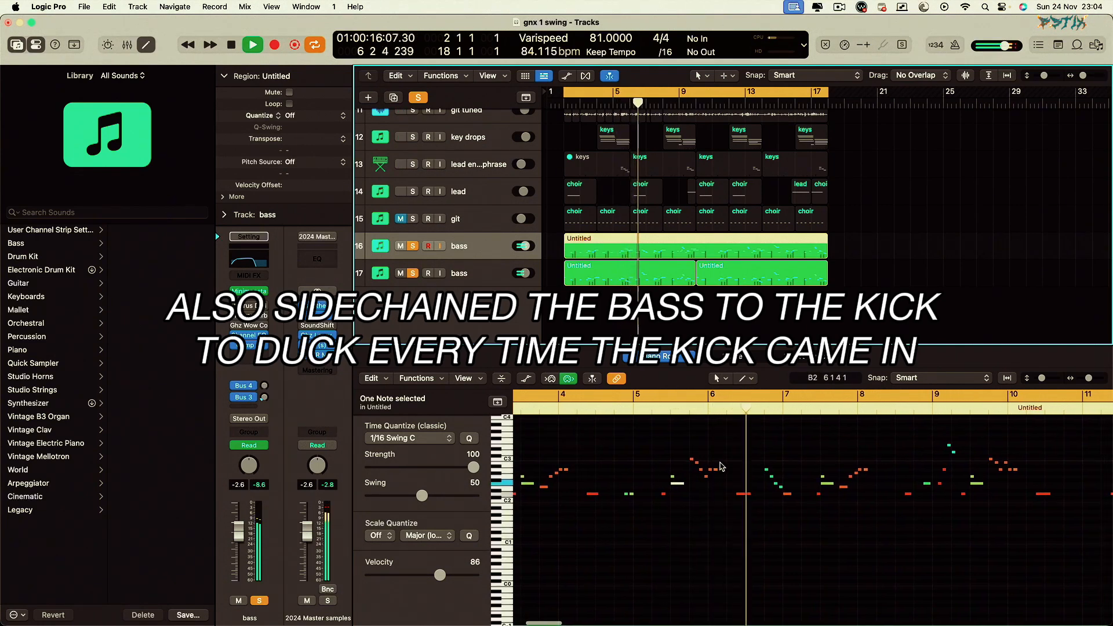
key("space")
Step: Examine how the bass notes around bars 5 to 9 sit against the grid in the Piano Roll
scroll(753, 475, "down", 3)
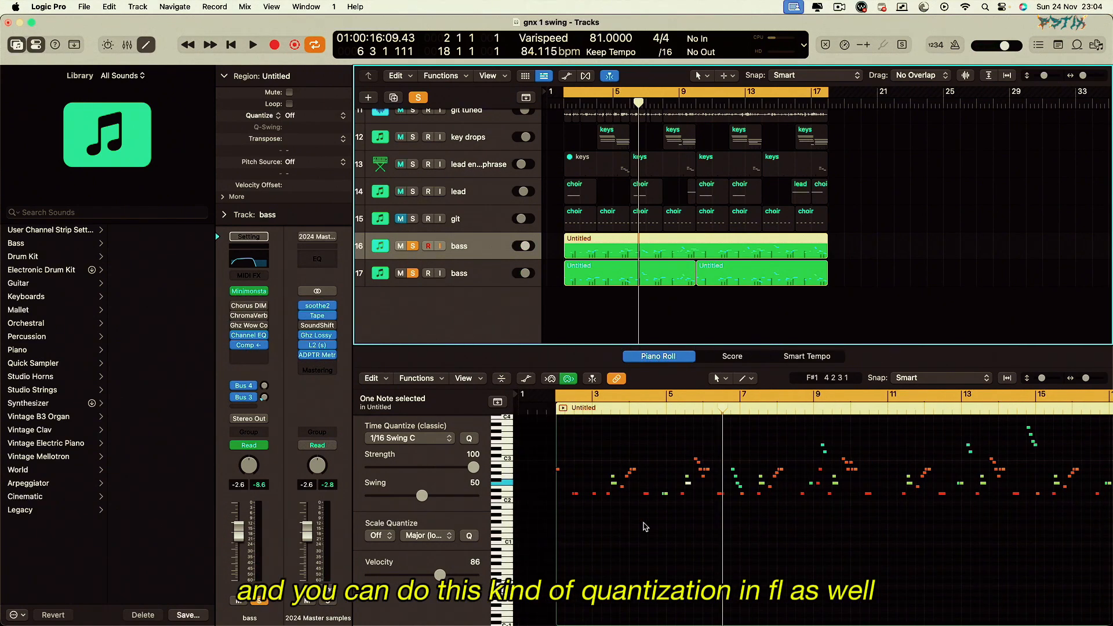
scroll(645, 526, "up", 5)
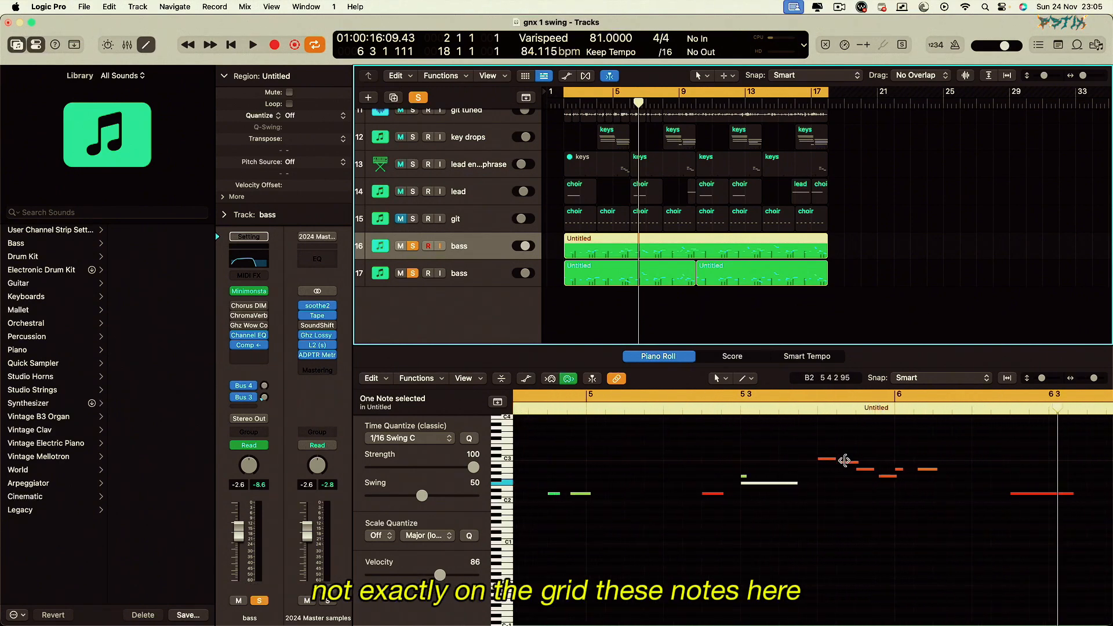
scroll(844, 472, "right", 3)
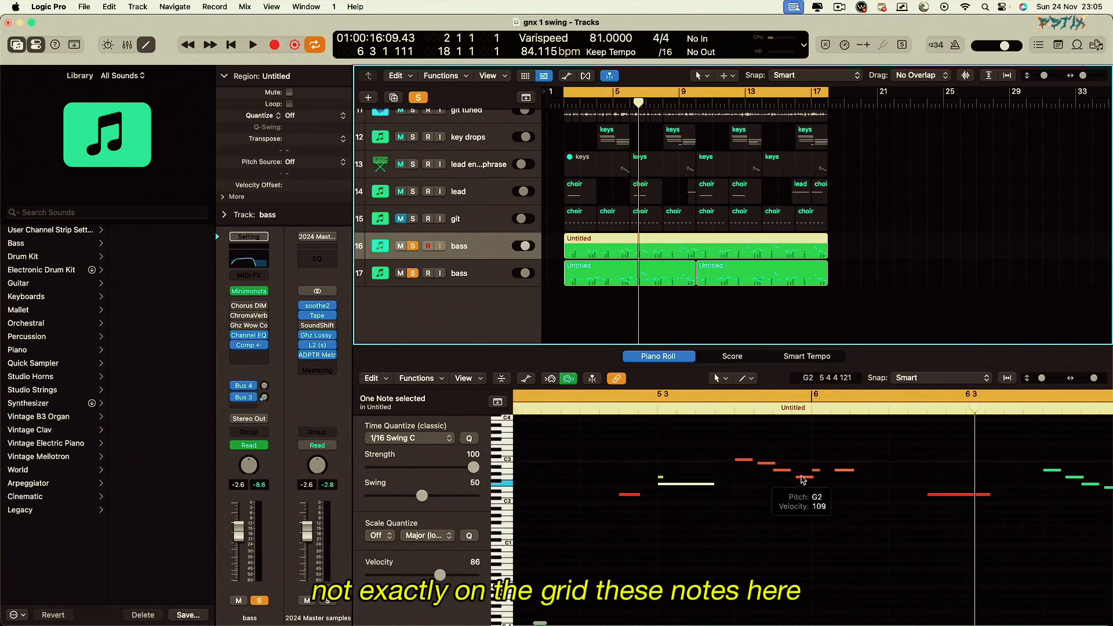
scroll(816, 500, "down", 3)
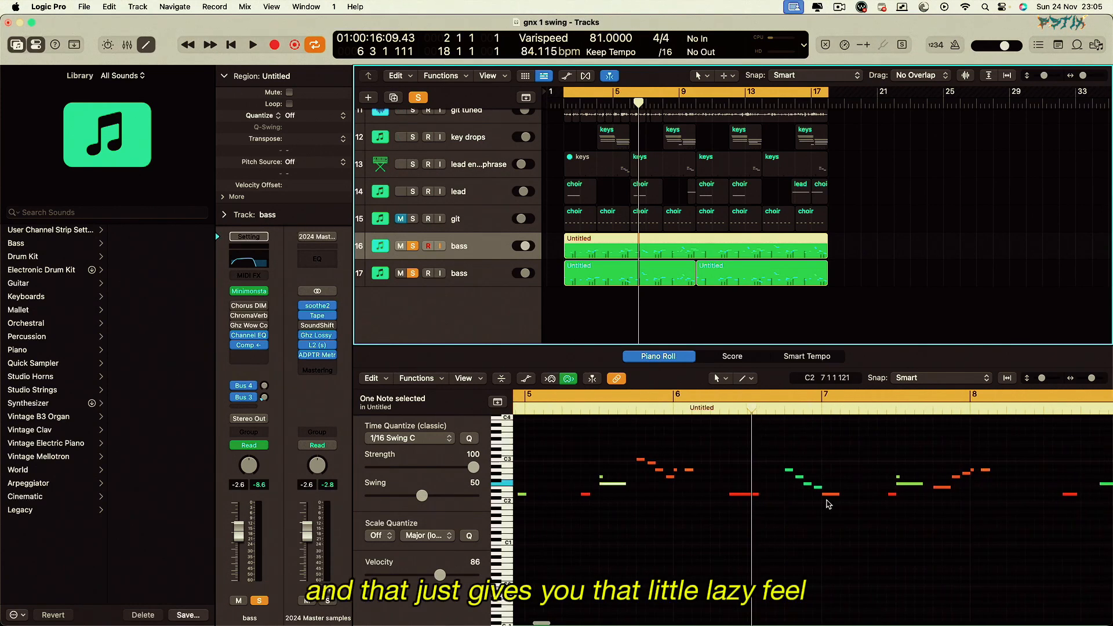
scroll(822, 502, "right", 9)
scroll(829, 504, "right", 1)
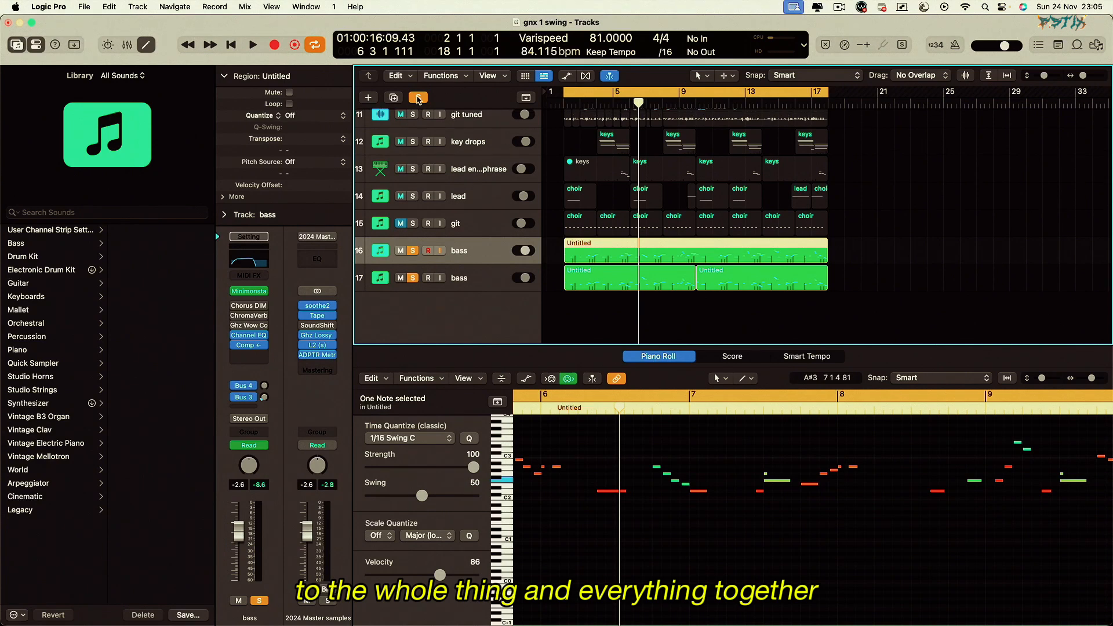
Step: Turn off all track solos and play the full beat from the start of the cycle range, stopping playback at the end
left_click(418, 98)
key("Return")
key("space")
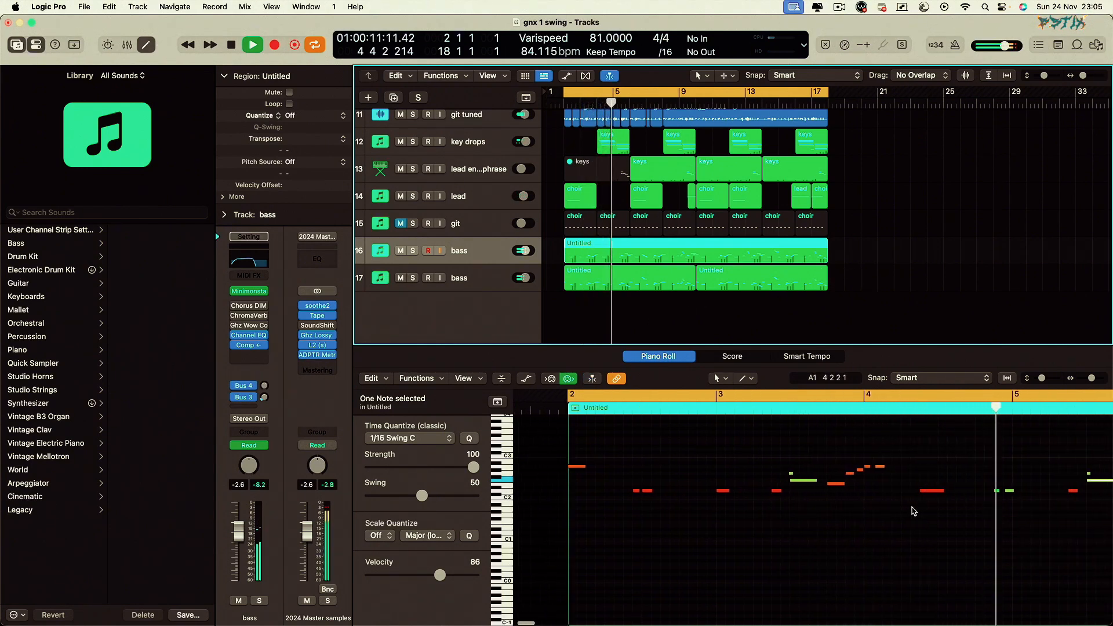
key("super+Left")
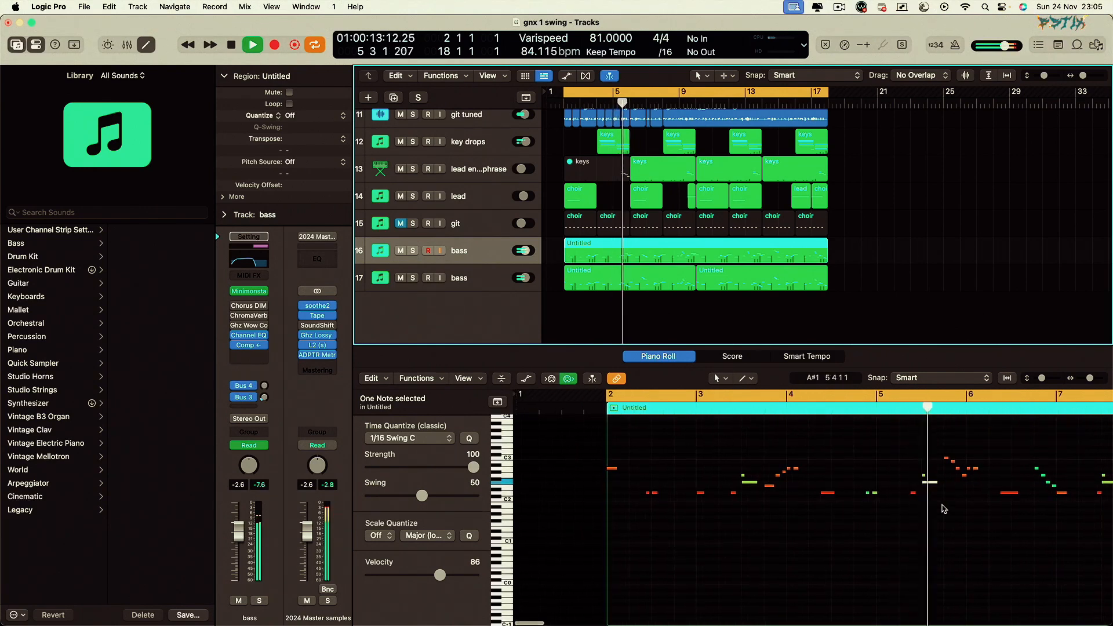
key("space")
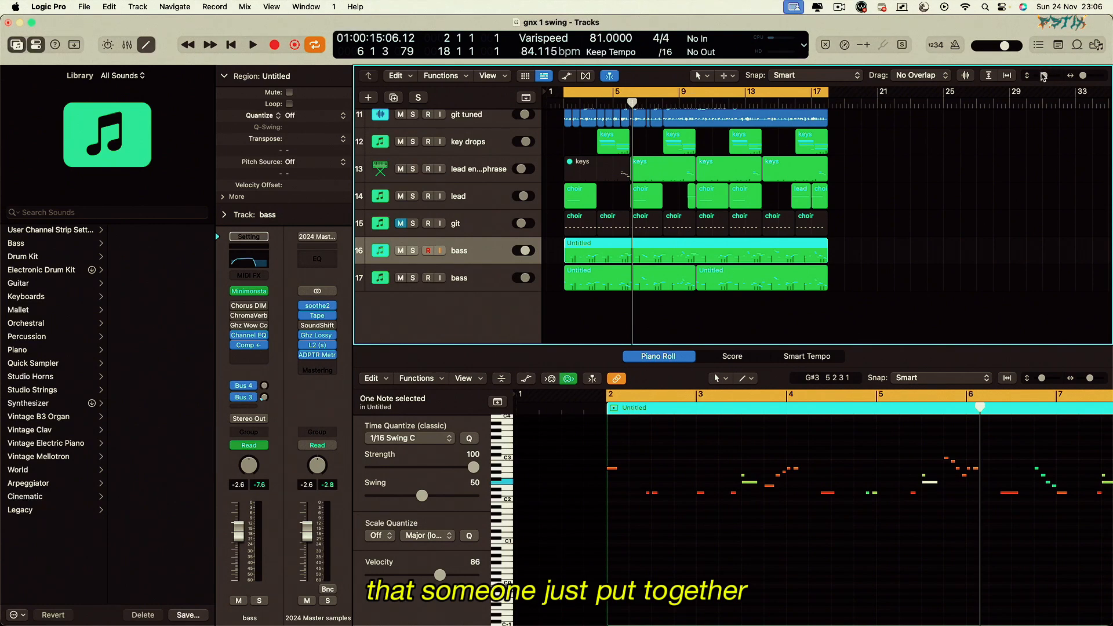
key("ctrl+s")
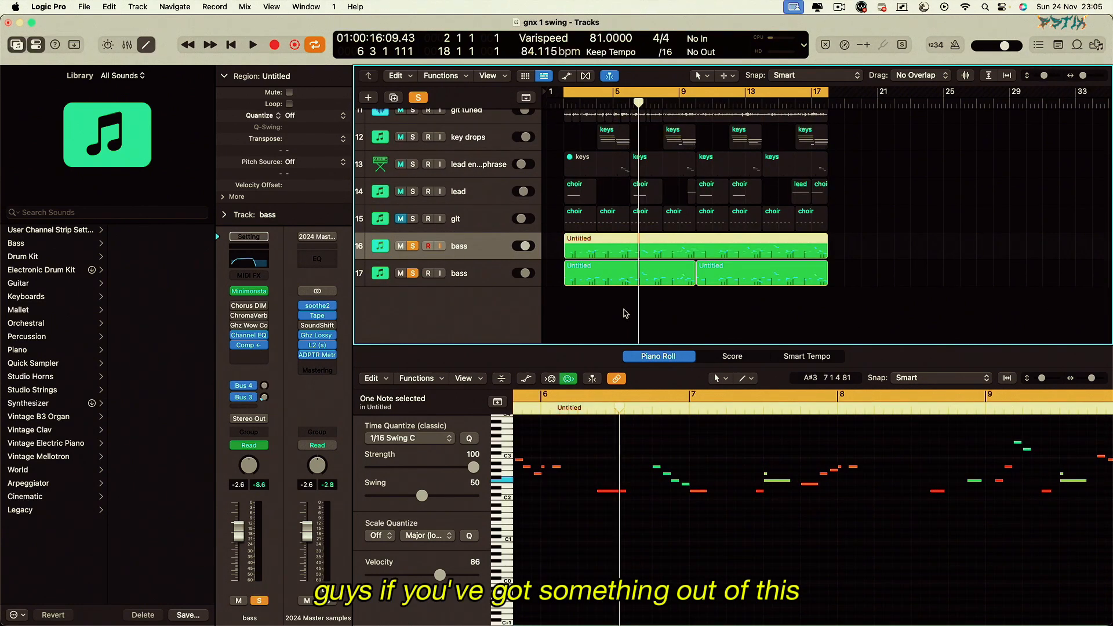